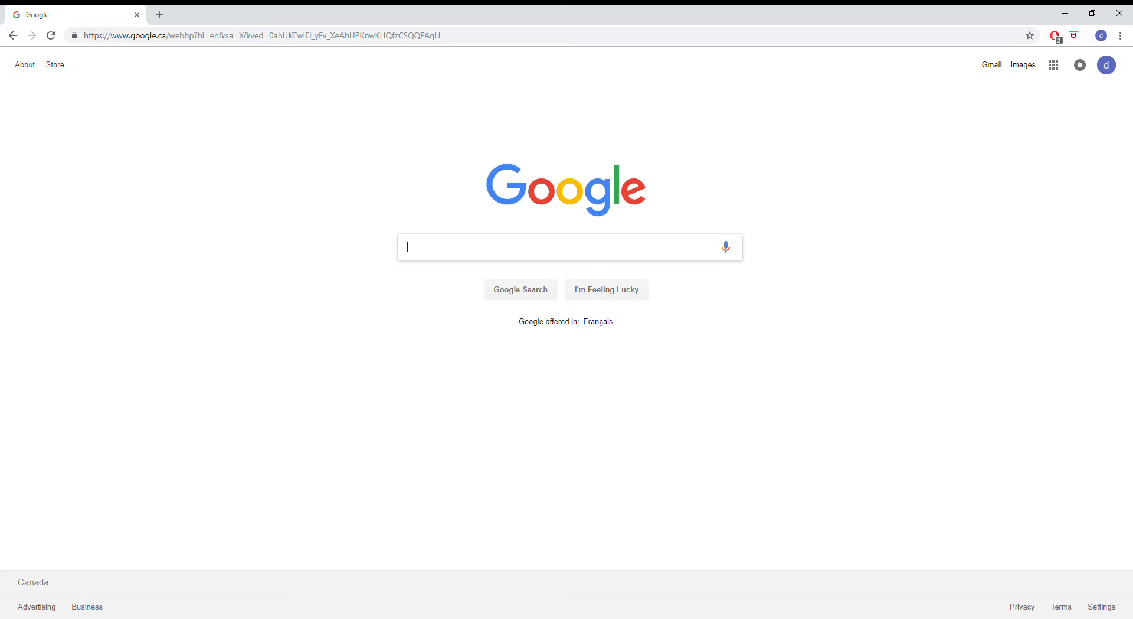
Search the web for "map warper" and open the Map Warper home page
{"action": "type", "text": "map warper"}
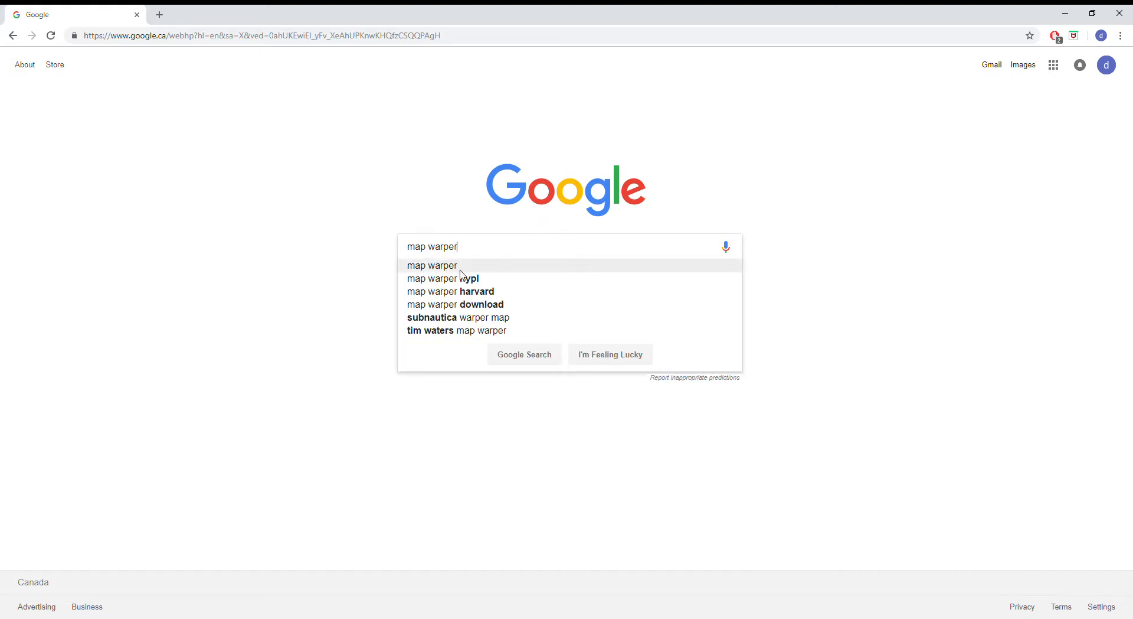
{"action": "key", "text": "Return"}
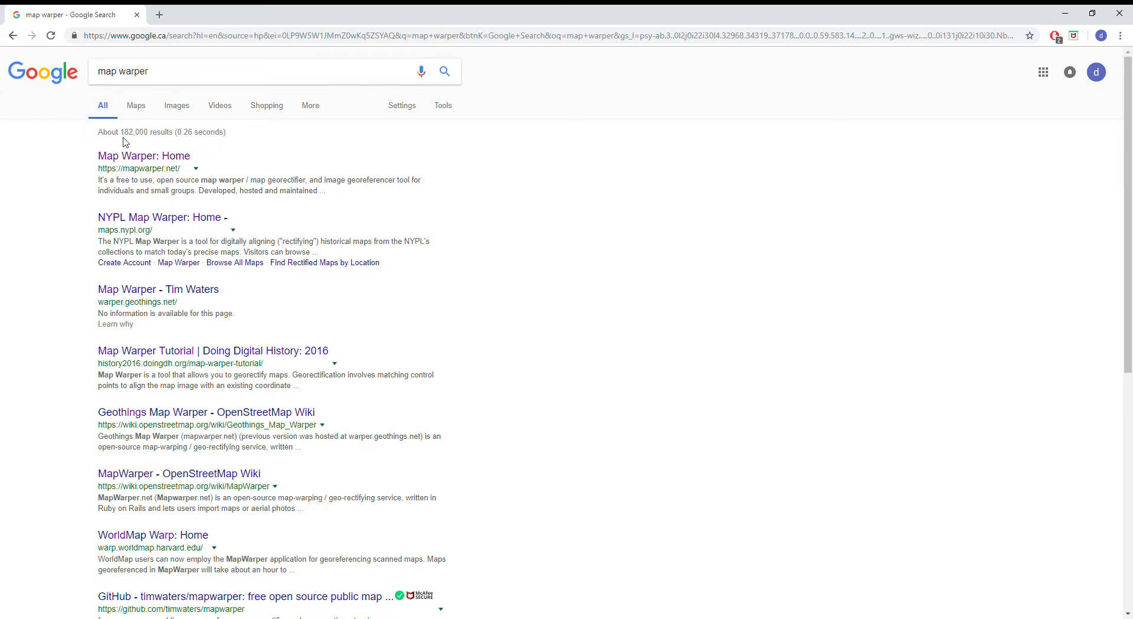
{"action": "left_click", "coordinate": [137, 158]}
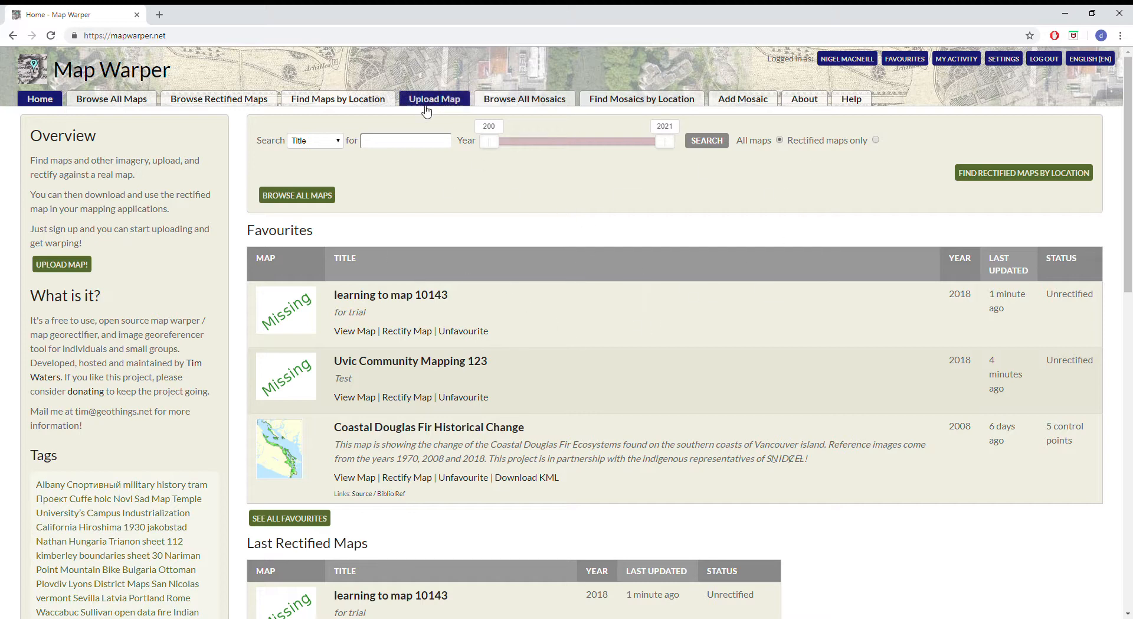
Start a new map upload titled "I want to map" with the description "information specially about project"
{"action": "left_click", "coordinate": [451, 105]}
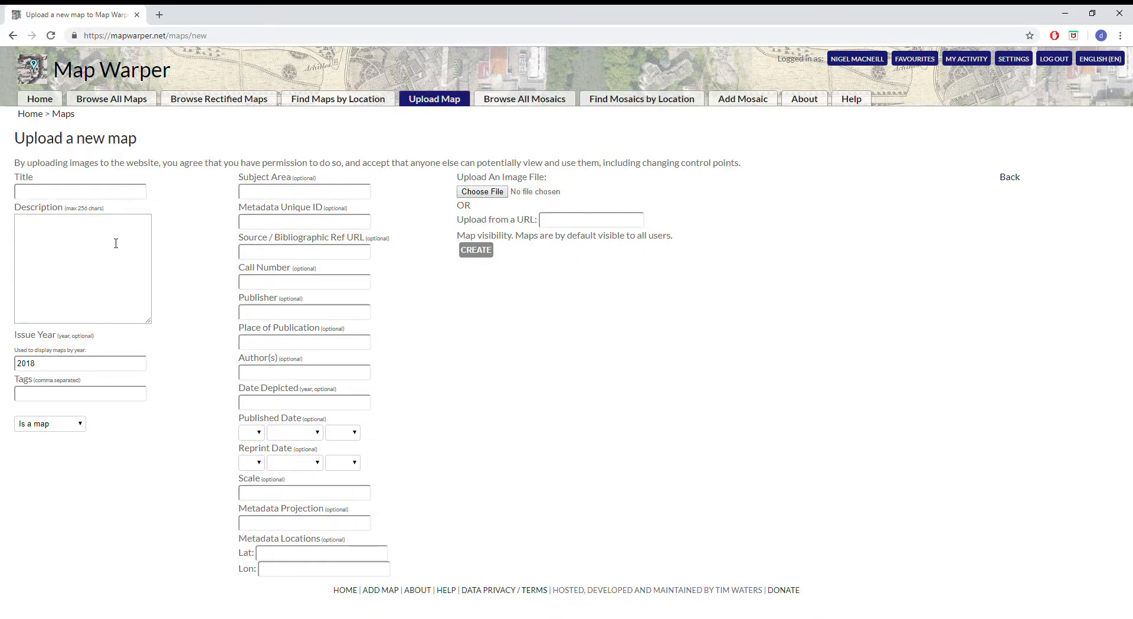
{"action": "left_click", "coordinate": [83, 190]}
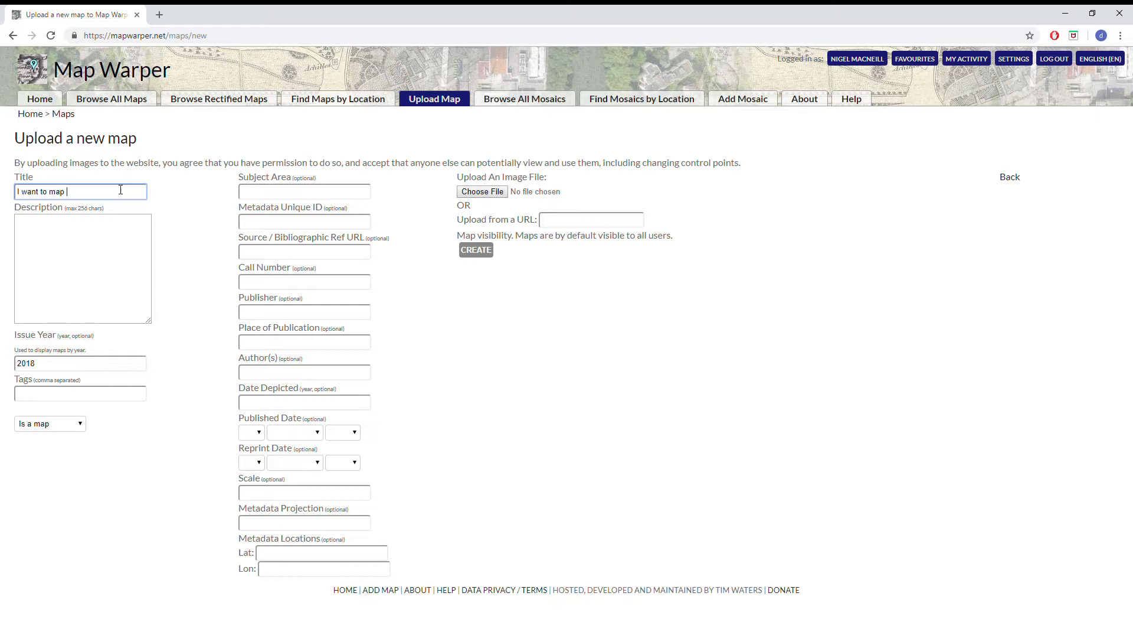
{"action": "left_click", "coordinate": [74, 224]}
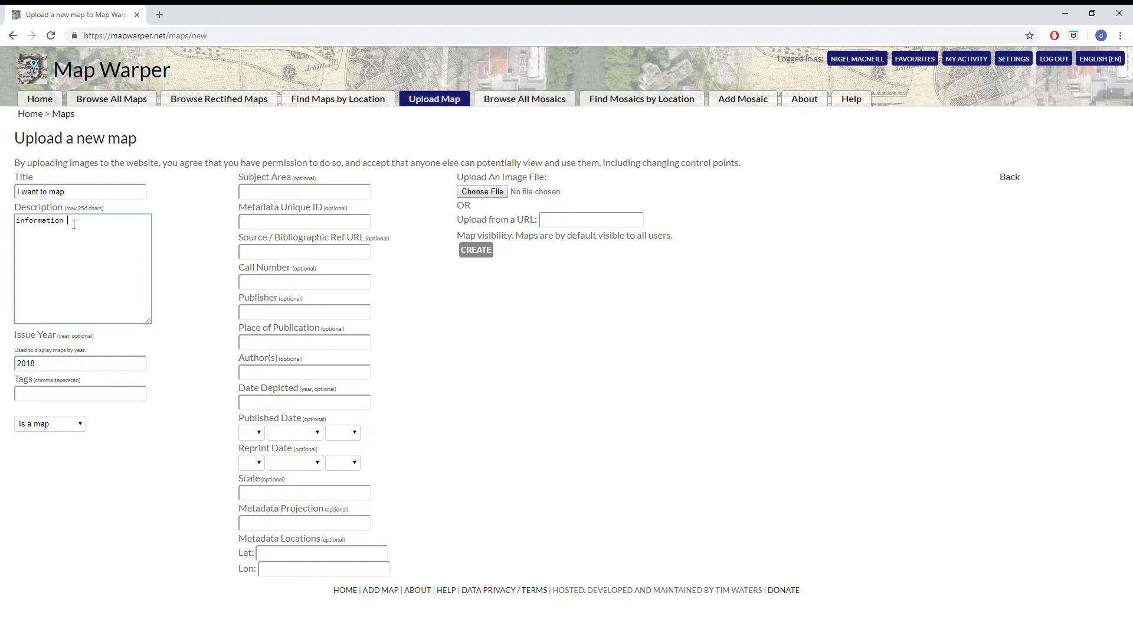
{"action": "type", "text": "information specifcally about project"}
{"action": "double_click", "coordinate": [88, 221]}
{"action": "type", "text": "specially"}
{"action": "left_click", "coordinate": [410, 163]}
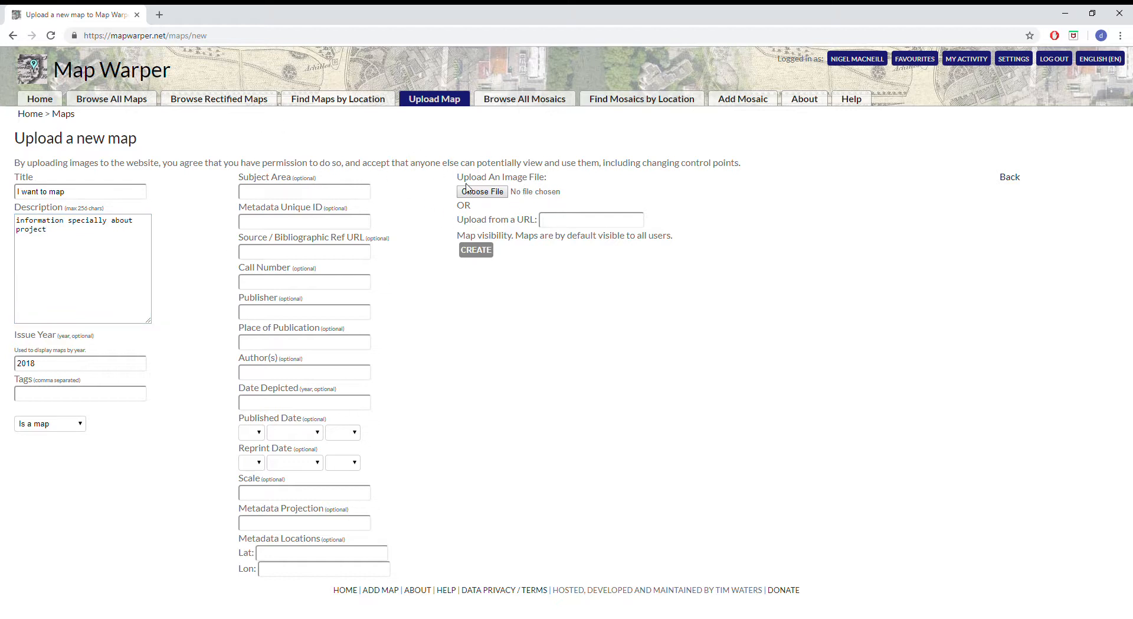
Attach the image file Capture.PNG to the upload and try to create the map
{"action": "left_click", "coordinate": [495, 197]}
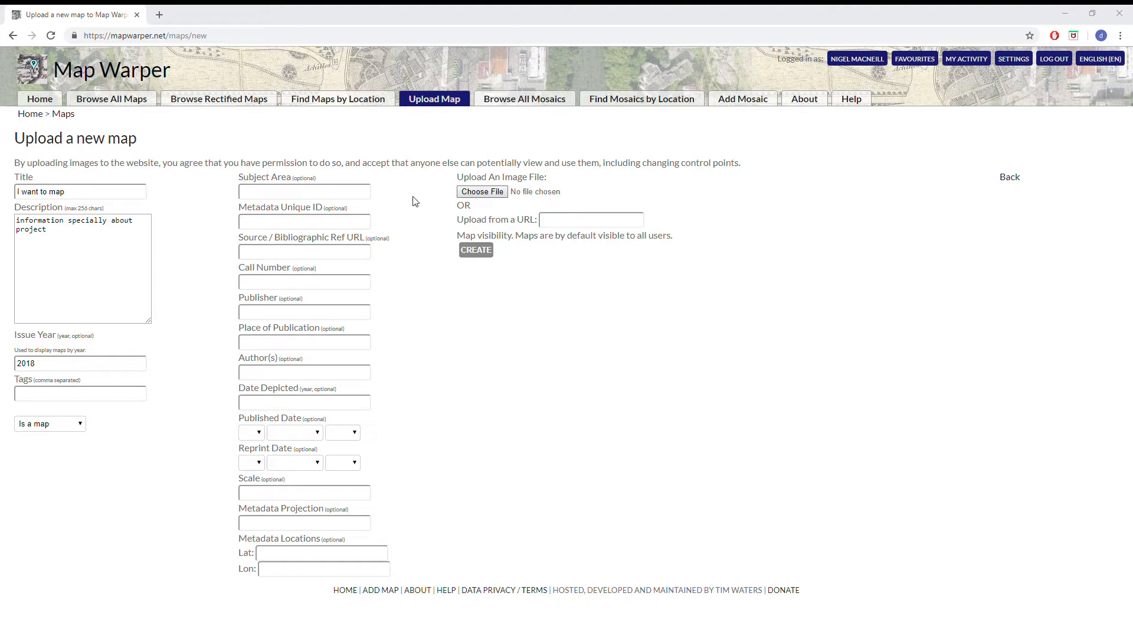
{"action": "double_click", "coordinate": [340, 109]}
{"action": "left_click", "coordinate": [562, 192]}
{"action": "double_click", "coordinate": [346, 113]}
{"action": "left_click", "coordinate": [619, 383]}
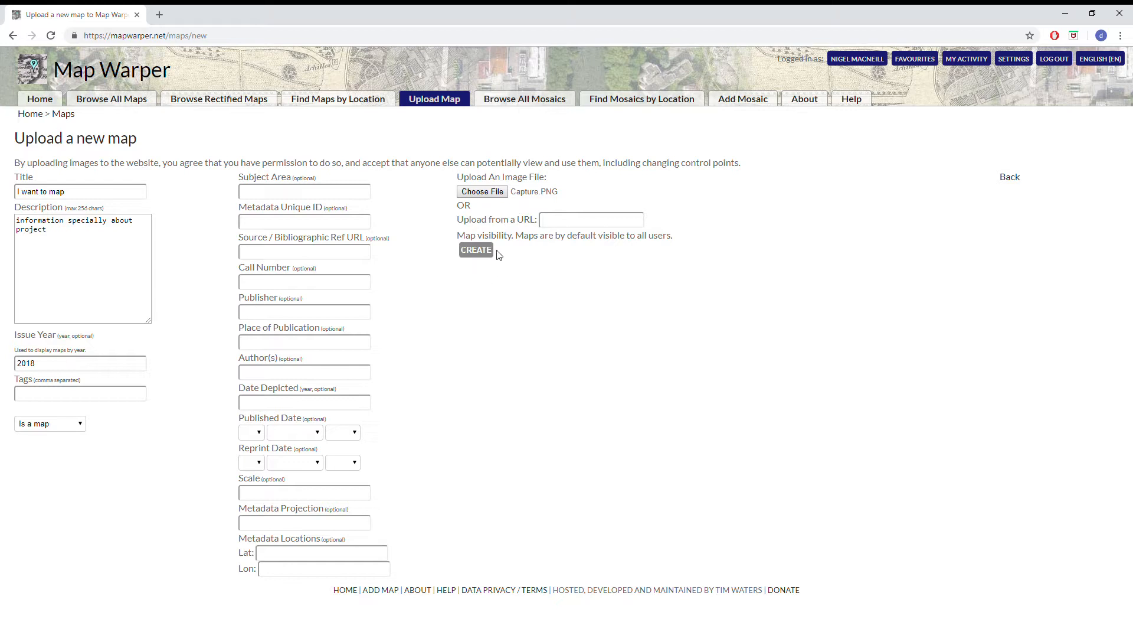
{"action": "left_click", "coordinate": [472, 250]}
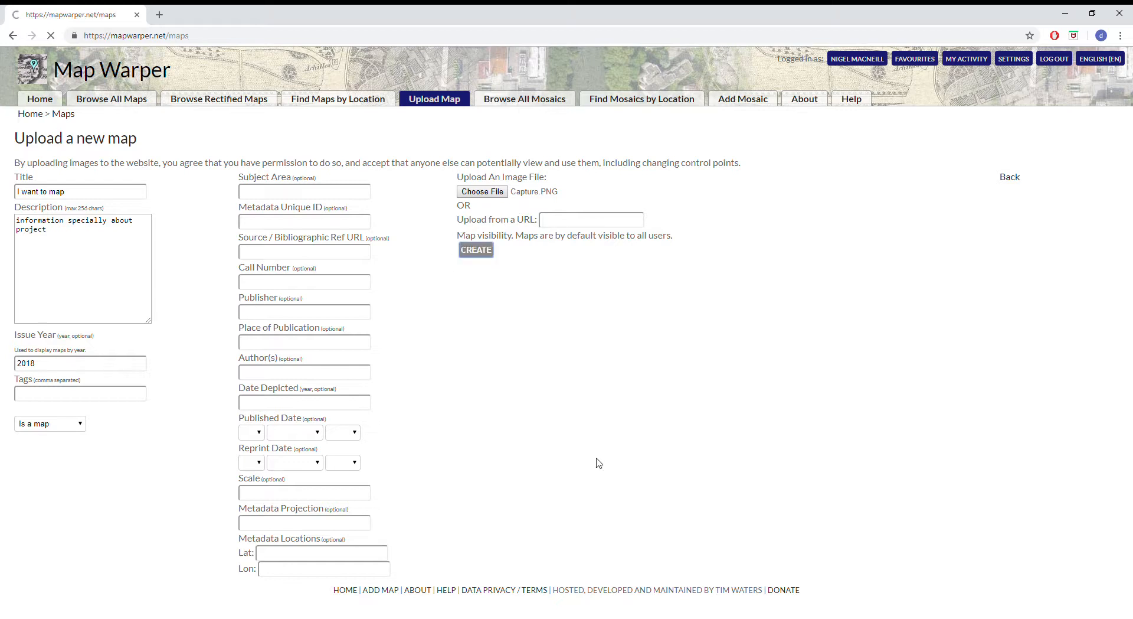
Extend the map title to "I want to map uvic test run" and create the map
{"action": "left_click_drag", "start_coordinate": [128, 221], "coordinate": [155, 221]}
{"action": "left_click", "coordinate": [88, 255]}
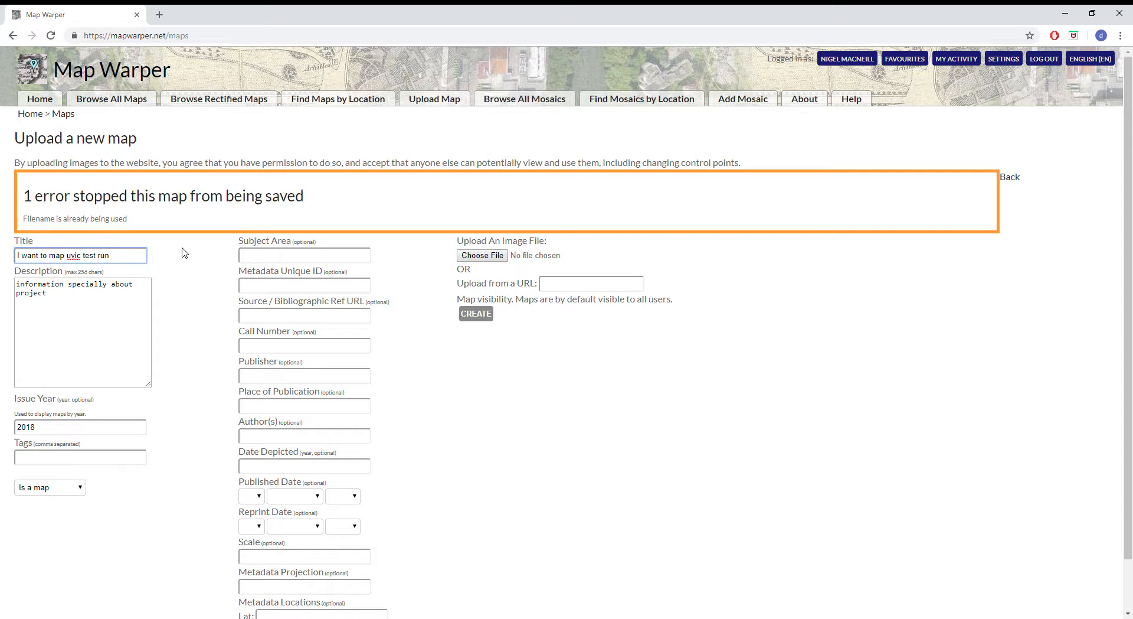
{"action": "left_click", "coordinate": [485, 320]}
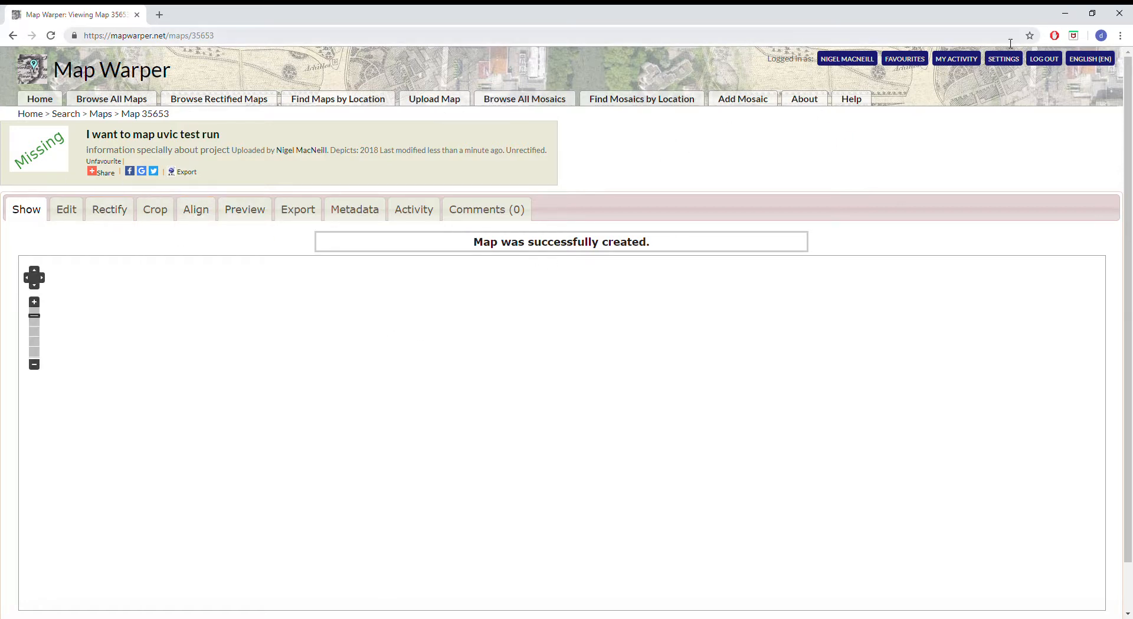
Open the 2008 map "Coastal Douglas Fir Historical Change" from the favourites for rectifying
{"action": "left_click", "coordinate": [905, 59]}
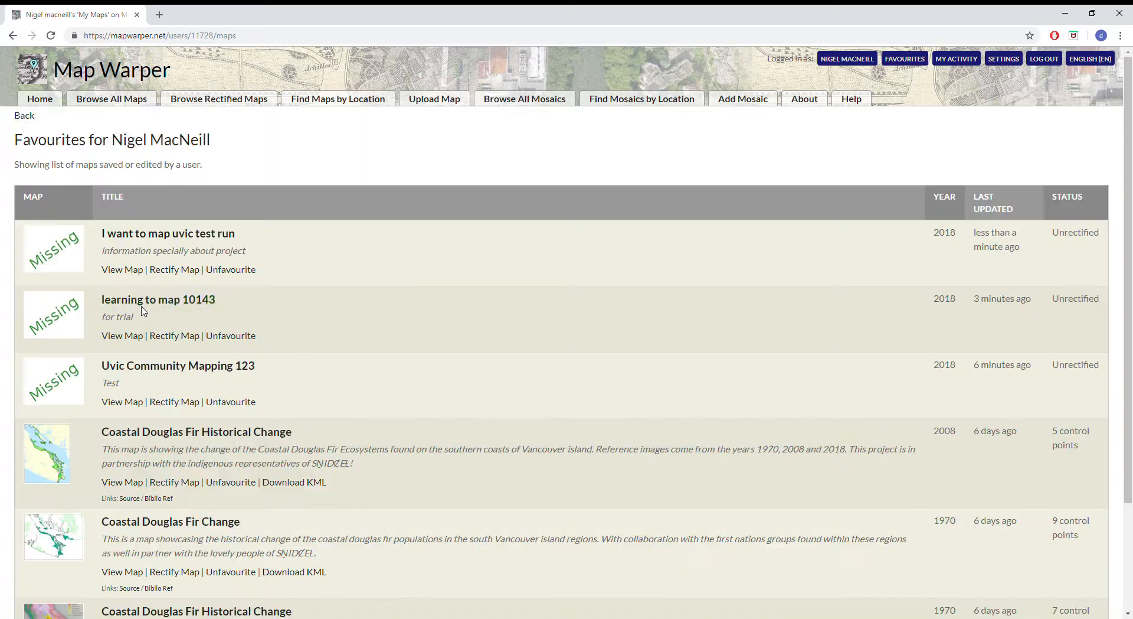
{"action": "left_click", "coordinate": [158, 433]}
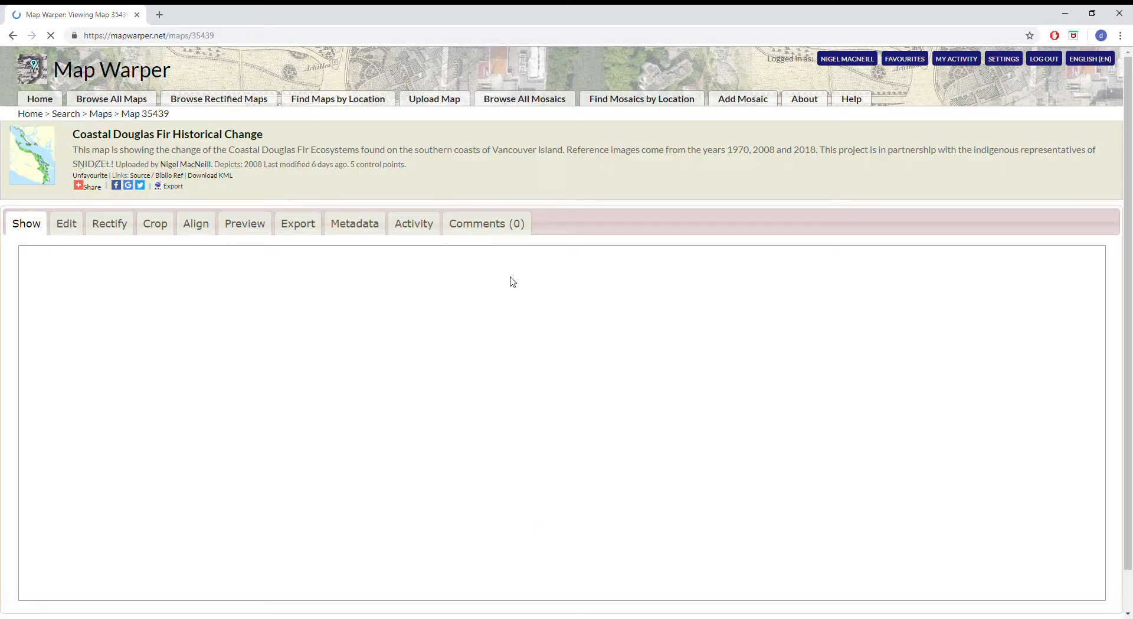
{"action": "left_click", "coordinate": [110, 224]}
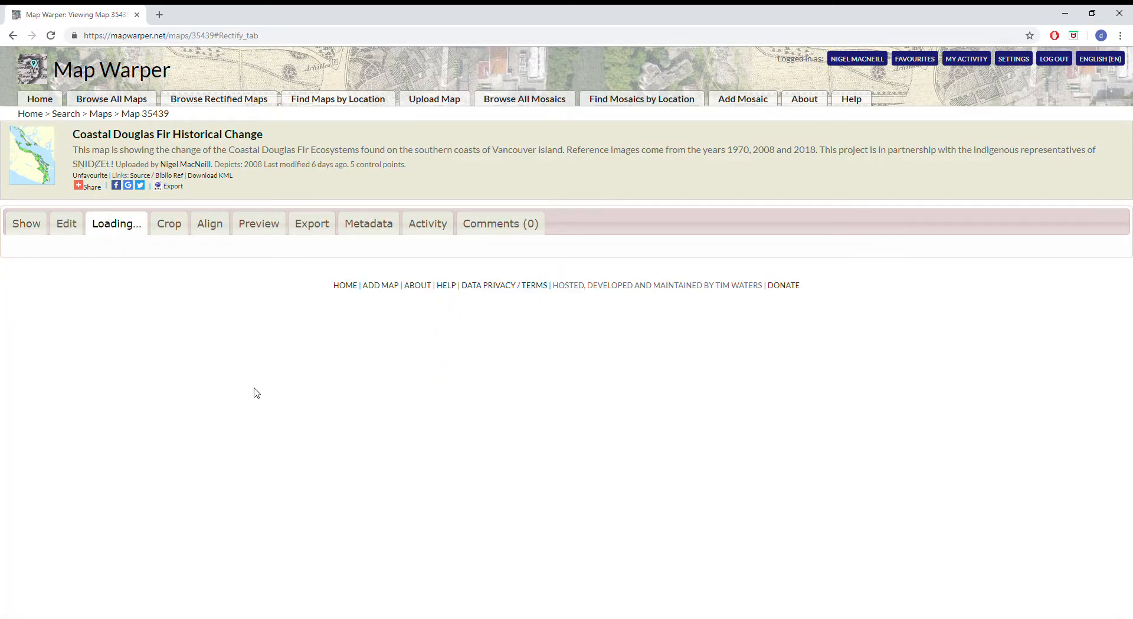
{"action": "scroll", "coordinate": [555, 177], "scroll_direction": "down", "scroll_amount": 2}
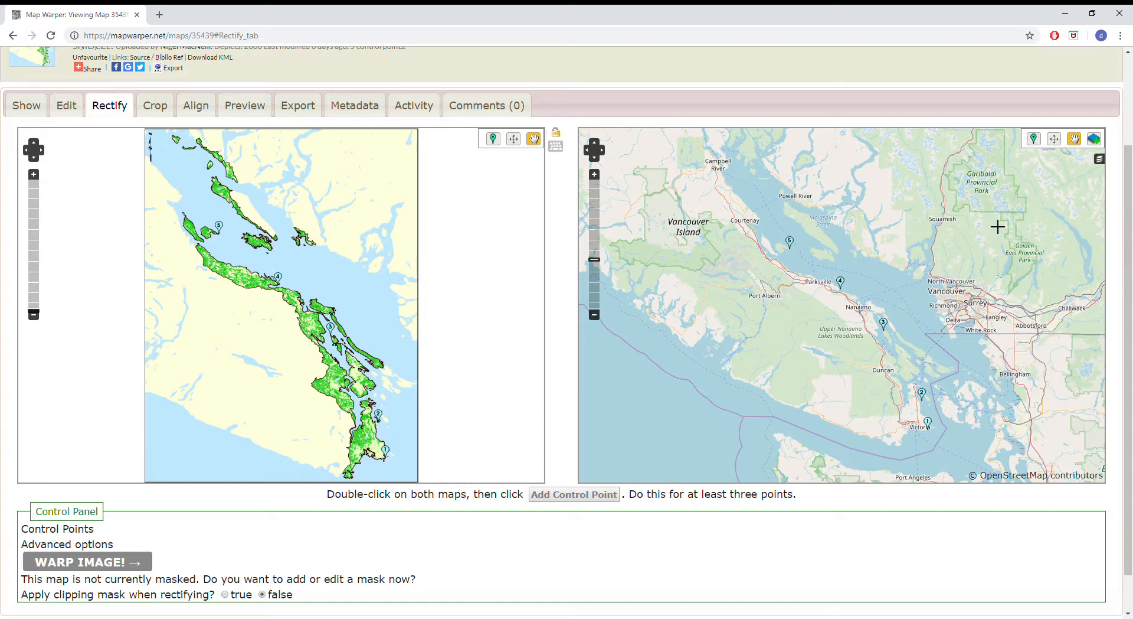
Examine the uploaded map and the reference map around southern Vancouver Island for matching coastal features
{"action": "left_click", "coordinate": [495, 142]}
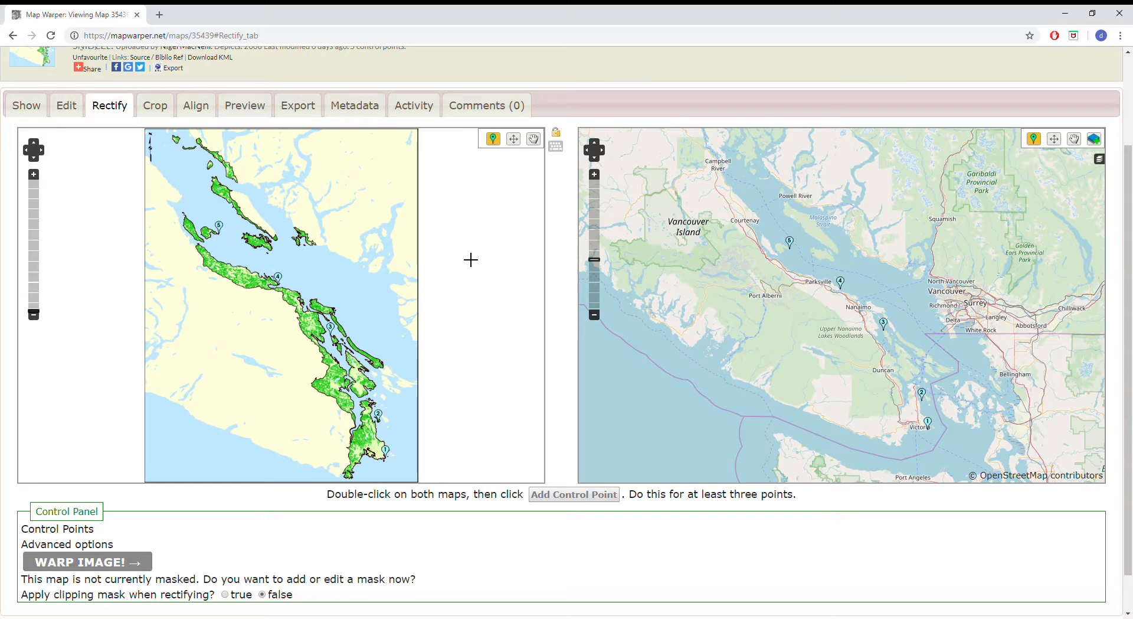
{"action": "scroll", "coordinate": [375, 437], "scroll_direction": "up", "scroll_amount": 3}
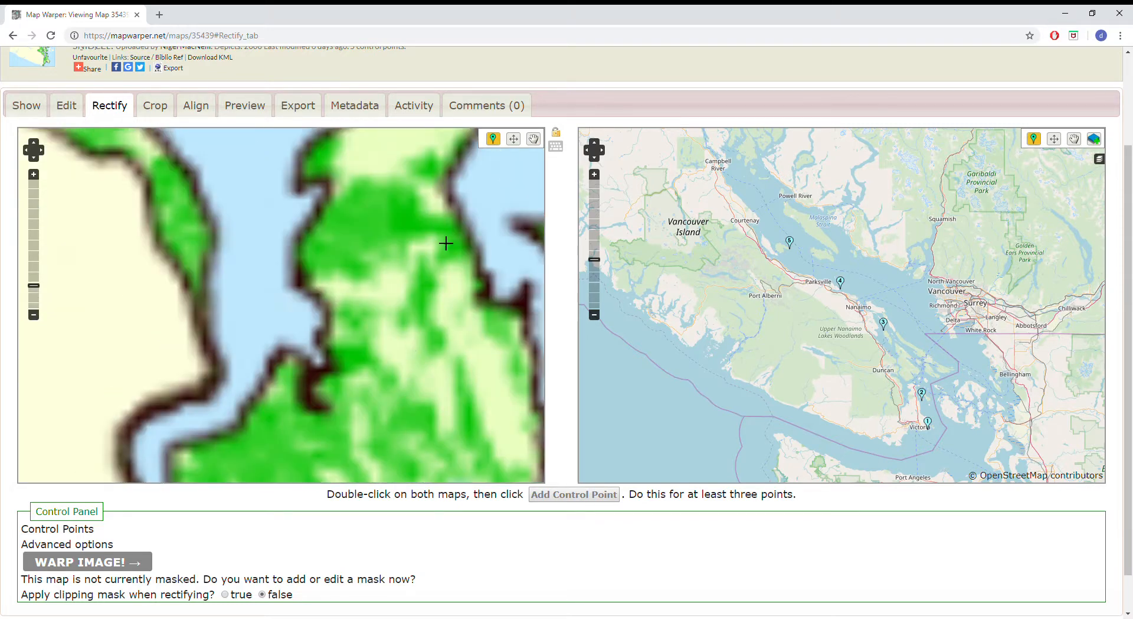
{"action": "scroll", "coordinate": [461, 218], "scroll_direction": "down", "scroll_amount": 1}
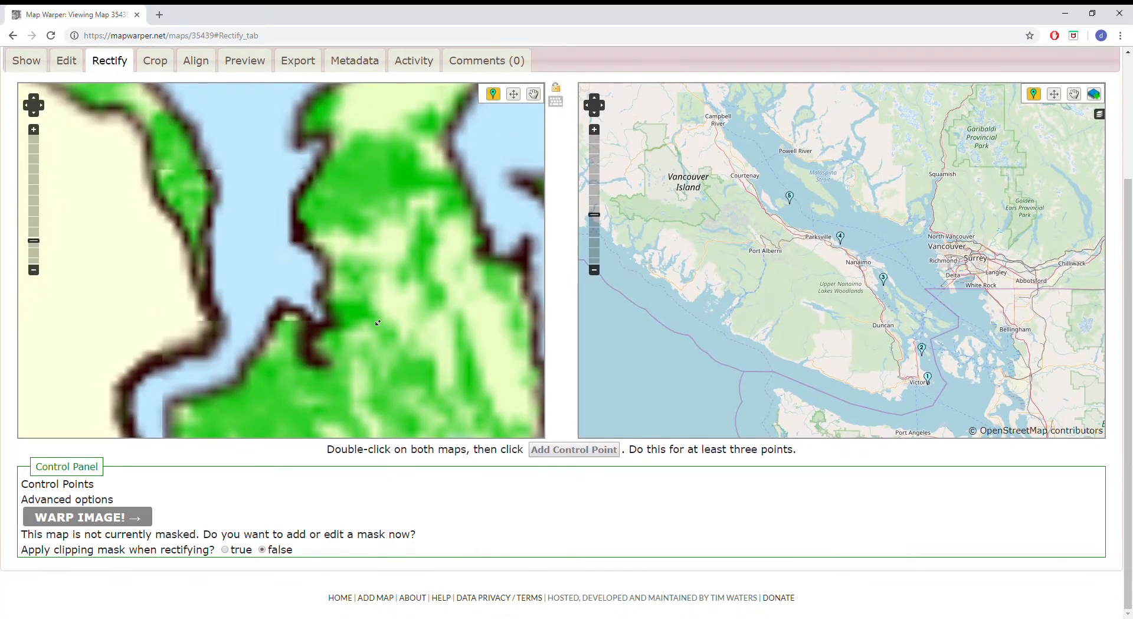
{"action": "left_click", "coordinate": [533, 94]}
{"action": "left_click_drag", "start_coordinate": [437, 208], "coordinate": [341, 346]}
{"action": "left_click_drag", "start_coordinate": [455, 192], "coordinate": [446, 296]}
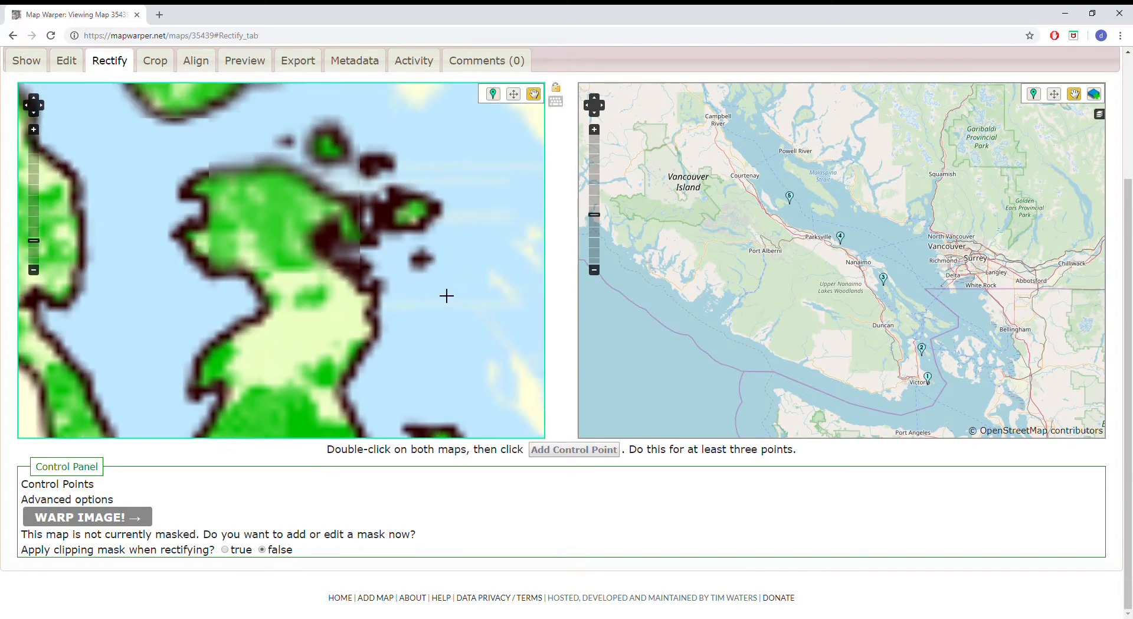
{"action": "left_click_drag", "start_coordinate": [423, 170], "coordinate": [432, 288]}
{"action": "scroll", "coordinate": [936, 370], "scroll_direction": "up", "scroll_amount": 6}
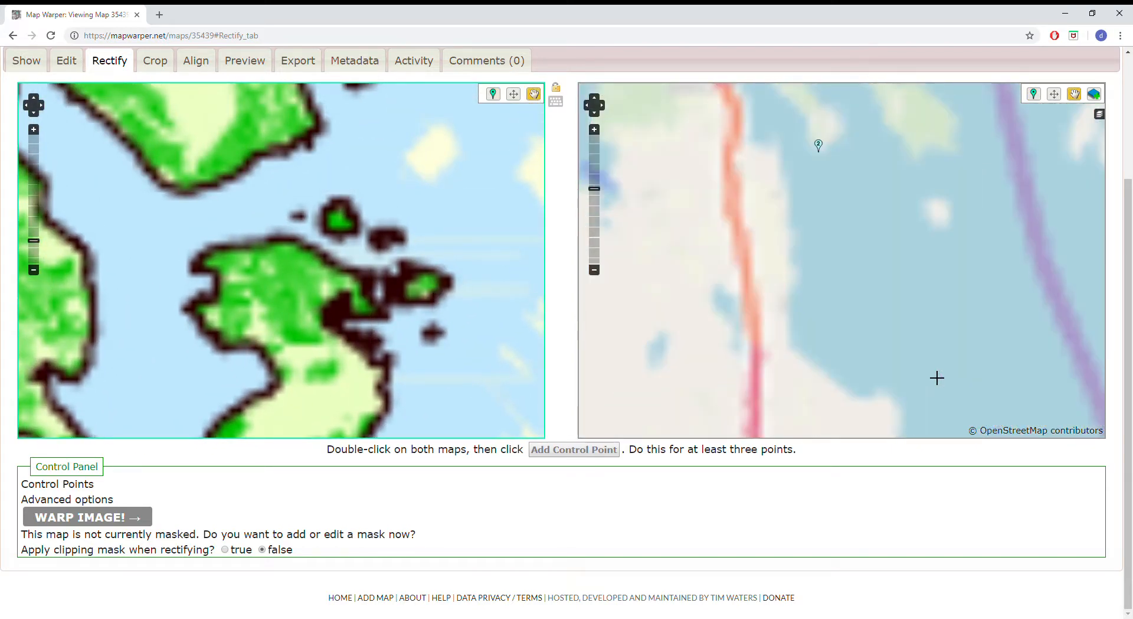
{"action": "scroll", "coordinate": [850, 357], "scroll_direction": "down", "scroll_amount": 4}
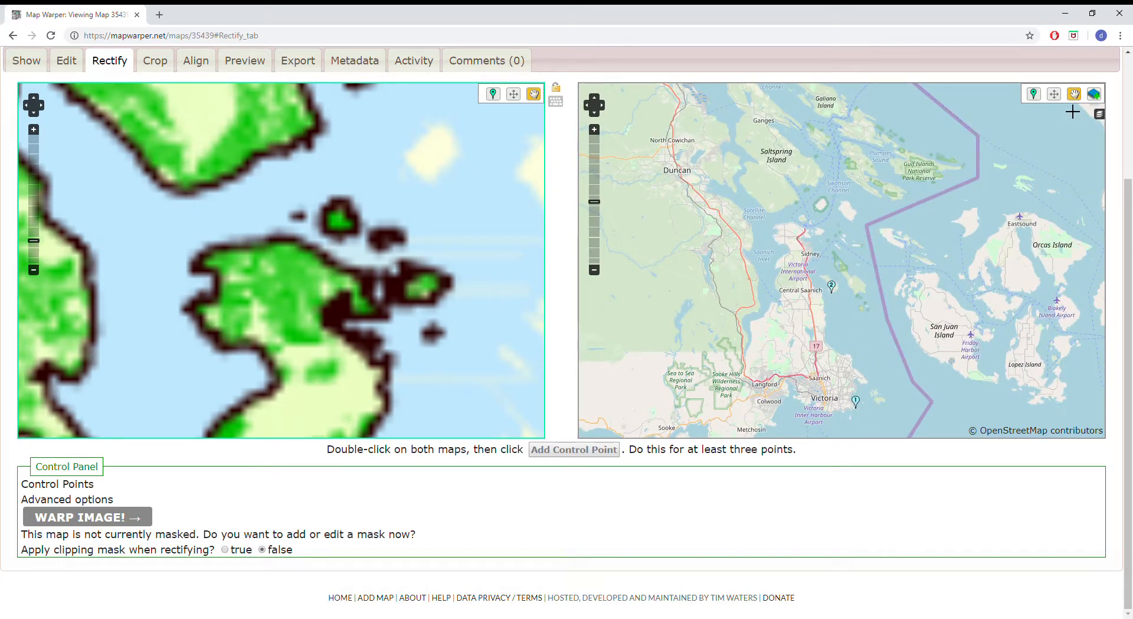
{"action": "left_click_drag", "start_coordinate": [874, 332], "coordinate": [871, 196]}
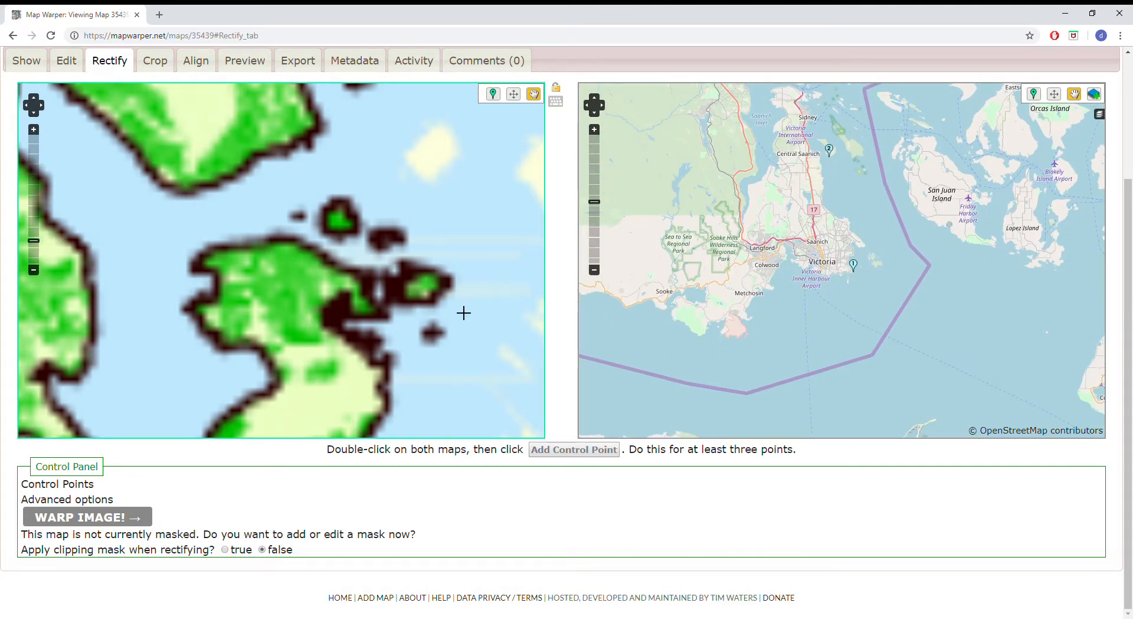
{"action": "scroll", "coordinate": [461, 304], "scroll_direction": "down", "scroll_amount": 5}
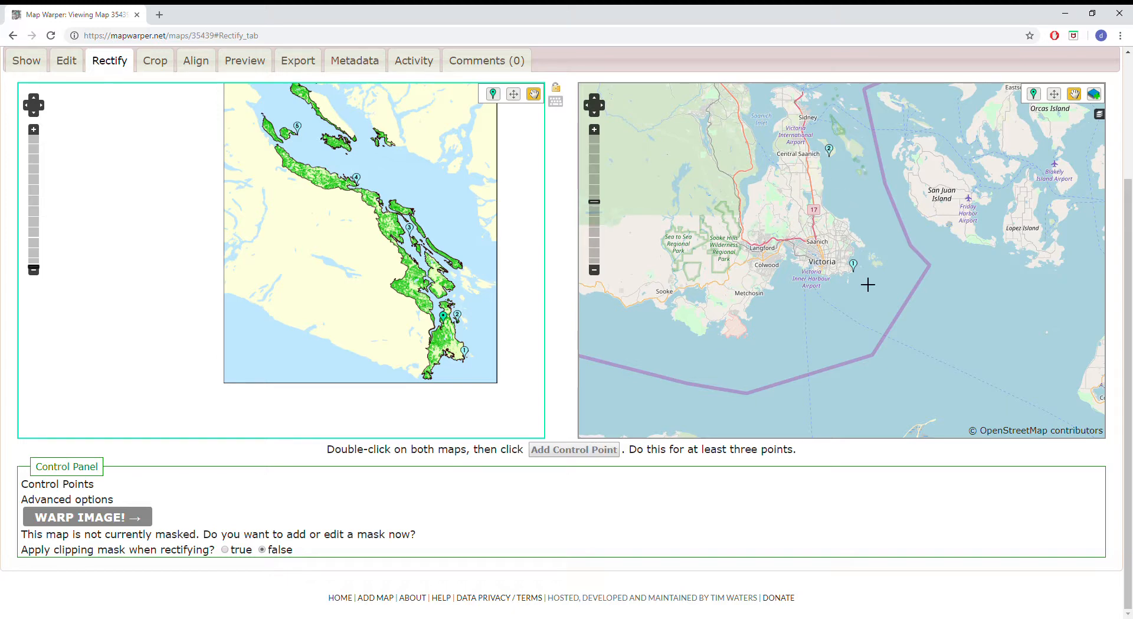
Add a control point matching the tip of the small headland southeast of Victoria's harbour on both maps
{"action": "scroll", "coordinate": [834, 286], "scroll_direction": "up", "scroll_amount": 4}
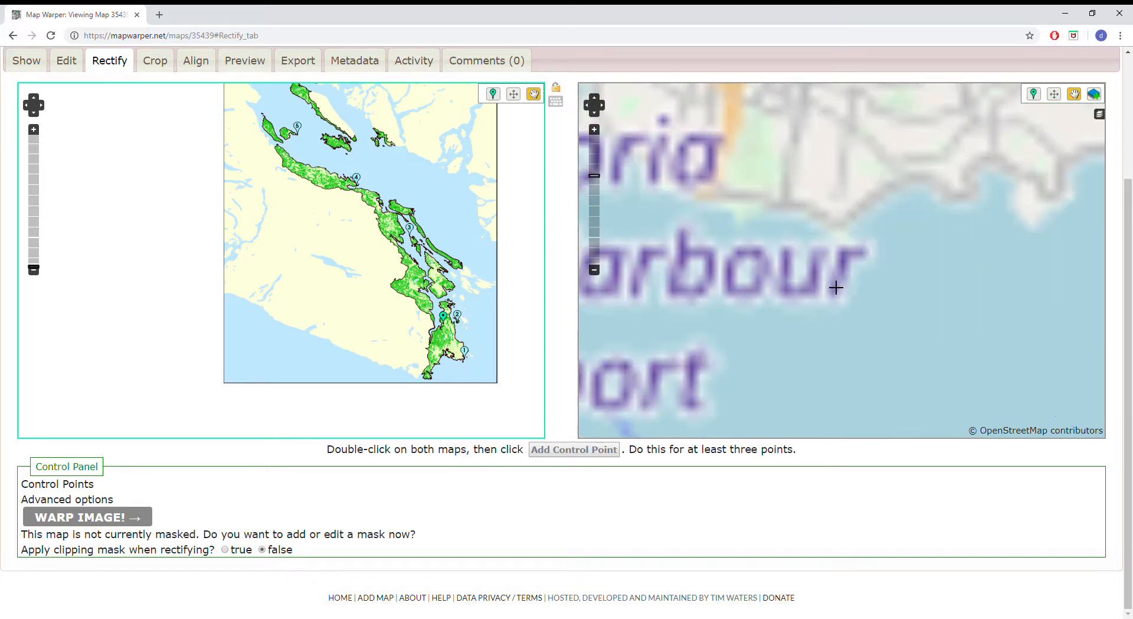
{"action": "left_click_drag", "start_coordinate": [726, 195], "coordinate": [847, 284]}
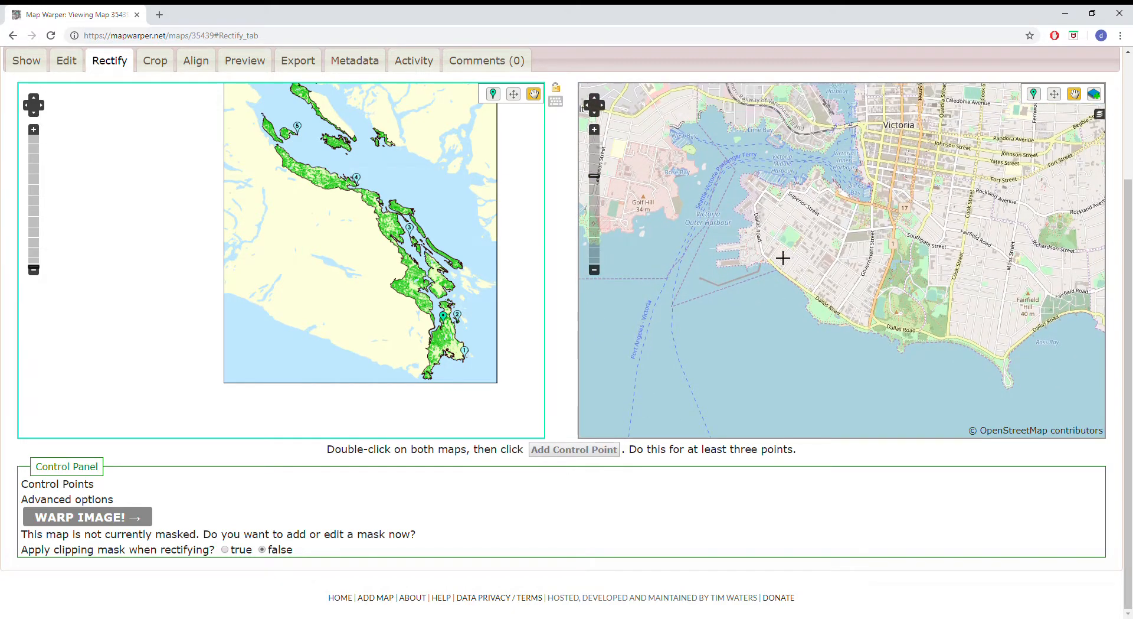
{"action": "left_click_drag", "start_coordinate": [782, 255], "coordinate": [848, 267]}
{"action": "scroll", "coordinate": [848, 268], "scroll_direction": "up", "scroll_amount": 4}
{"action": "scroll", "coordinate": [787, 245], "scroll_direction": "down", "scroll_amount": 4}
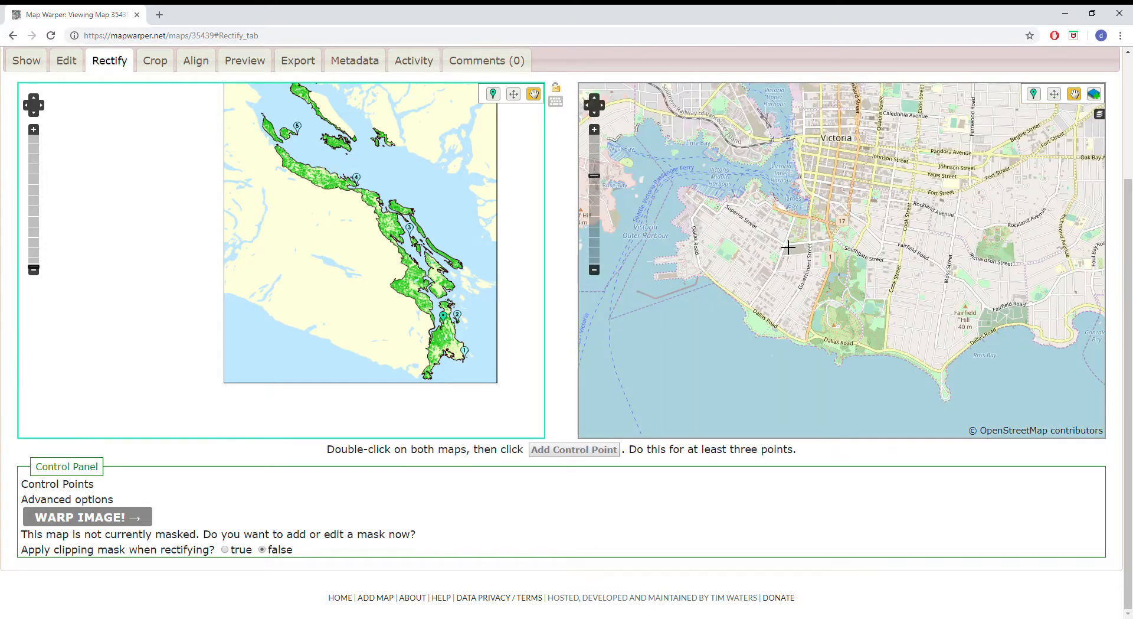
{"action": "scroll", "coordinate": [457, 373], "scroll_direction": "up", "scroll_amount": 5}
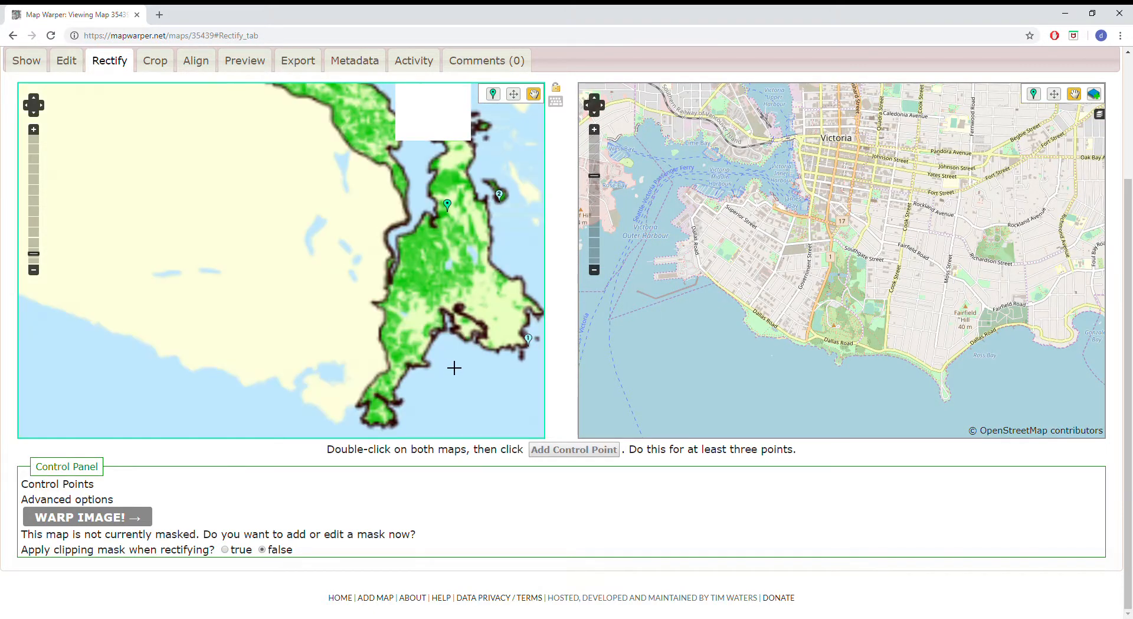
{"action": "left_click_drag", "start_coordinate": [496, 310], "coordinate": [299, 232]}
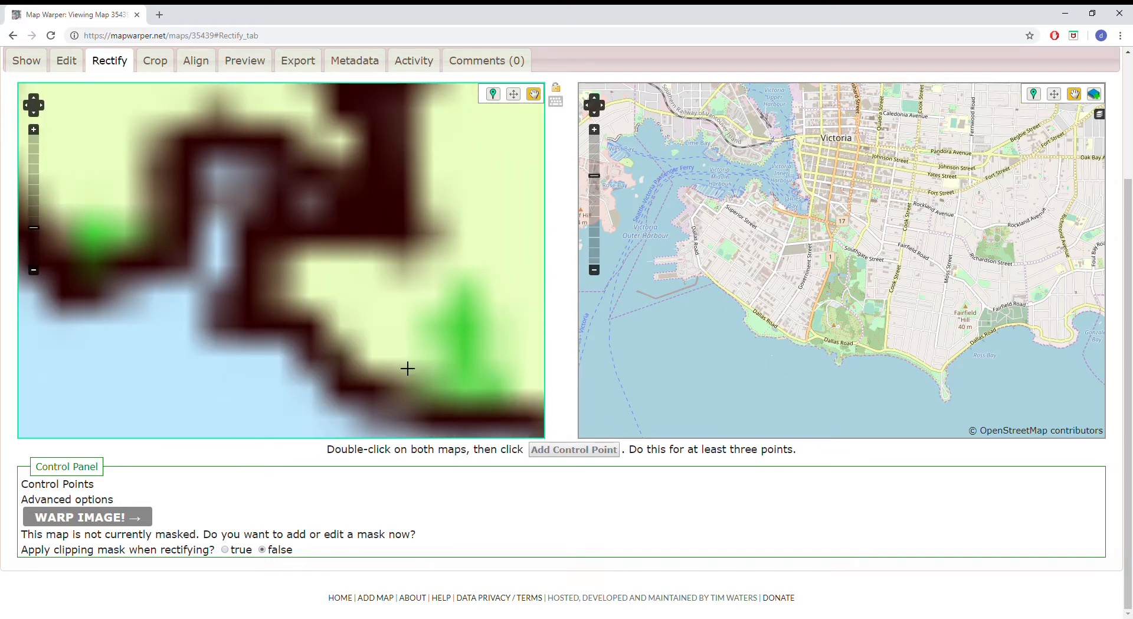
{"action": "scroll", "coordinate": [406, 366], "scroll_direction": "down", "scroll_amount": 2}
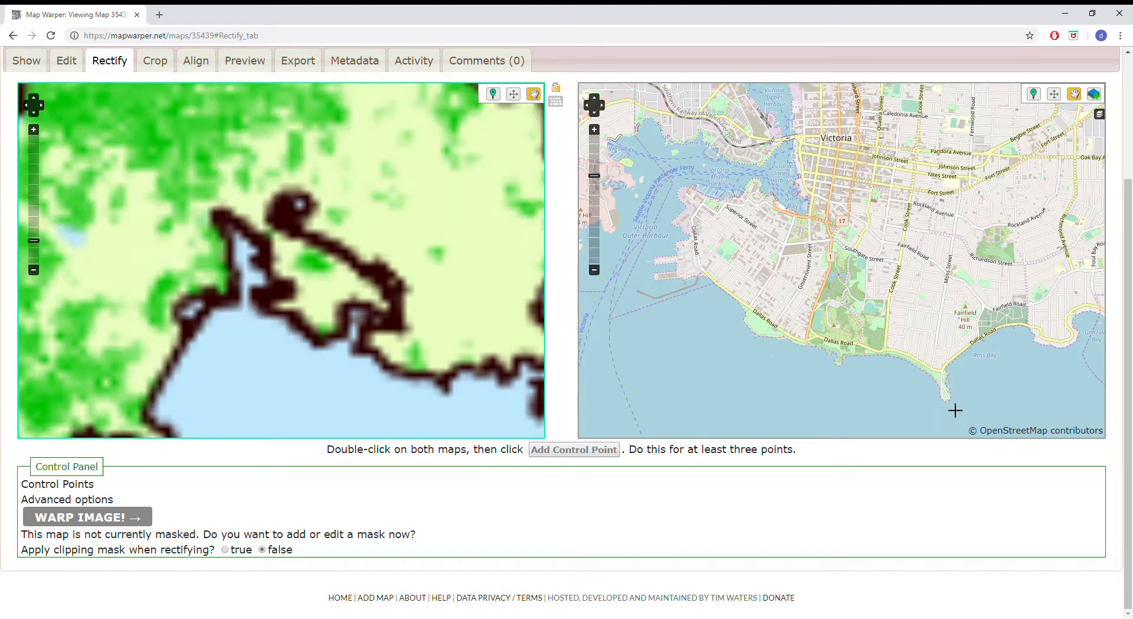
{"action": "left_click", "coordinate": [496, 98]}
{"action": "scroll", "coordinate": [405, 328], "scroll_direction": "up", "scroll_amount": 2}
{"action": "left_click", "coordinate": [355, 324]}
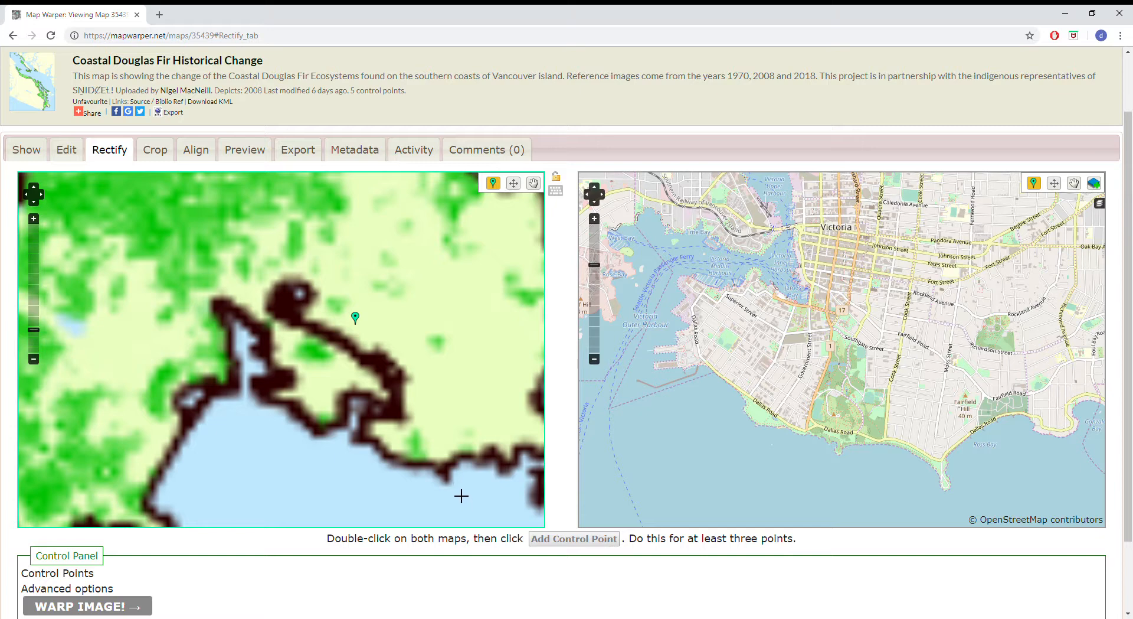
{"action": "scroll", "coordinate": [461, 496], "scroll_direction": "up", "scroll_amount": 1}
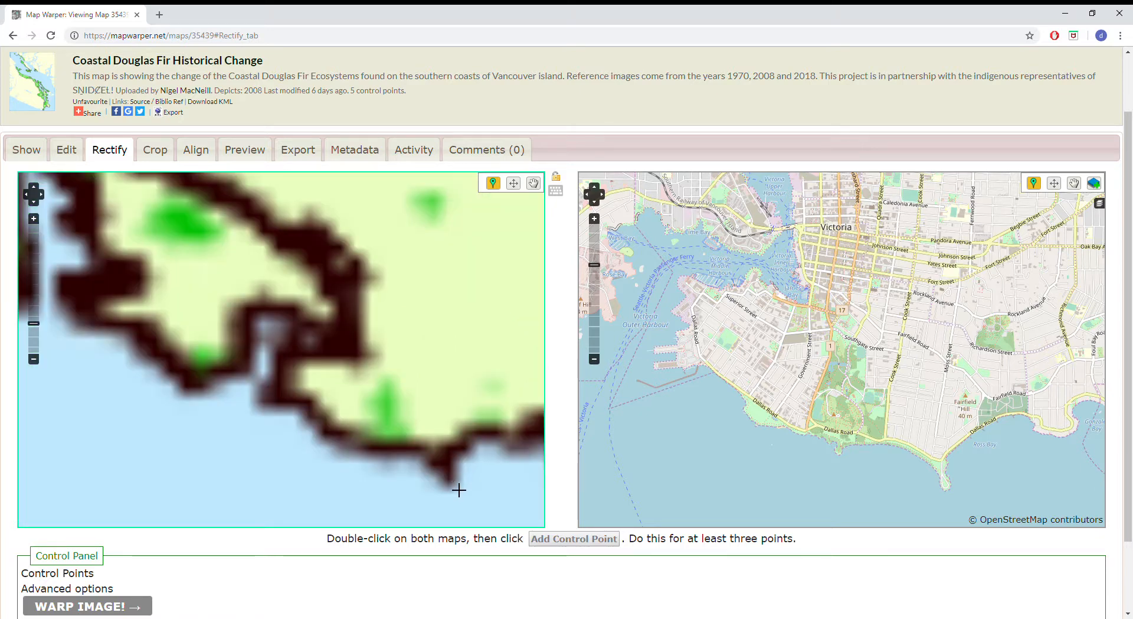
{"action": "left_click", "coordinate": [451, 479]}
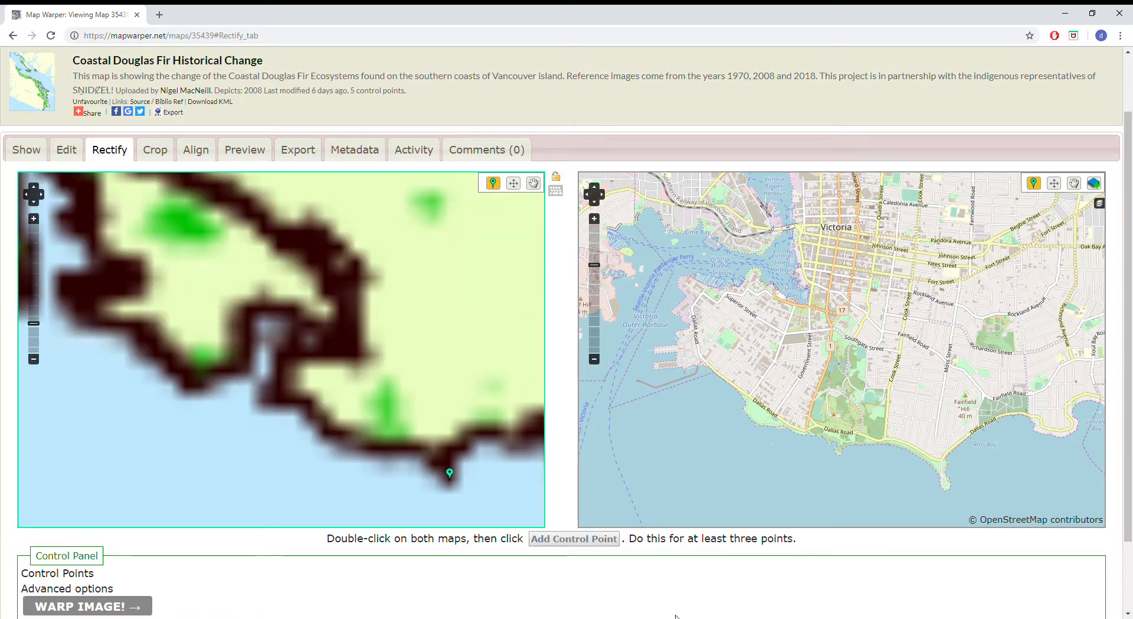
{"action": "left_click", "coordinate": [948, 489]}
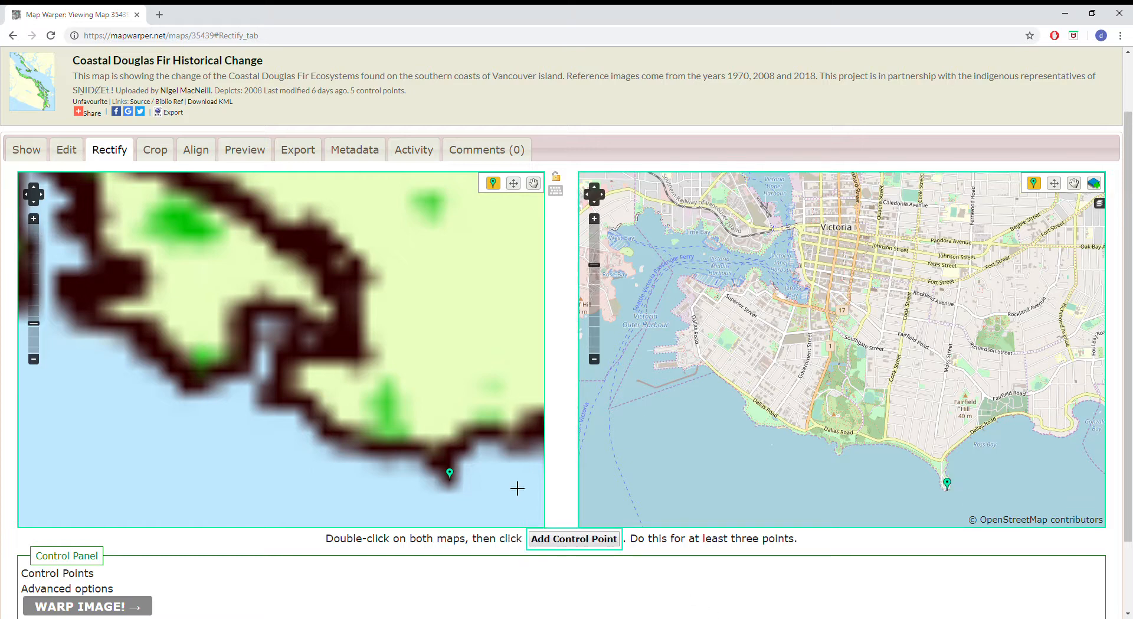
{"action": "left_click", "coordinate": [578, 537]}
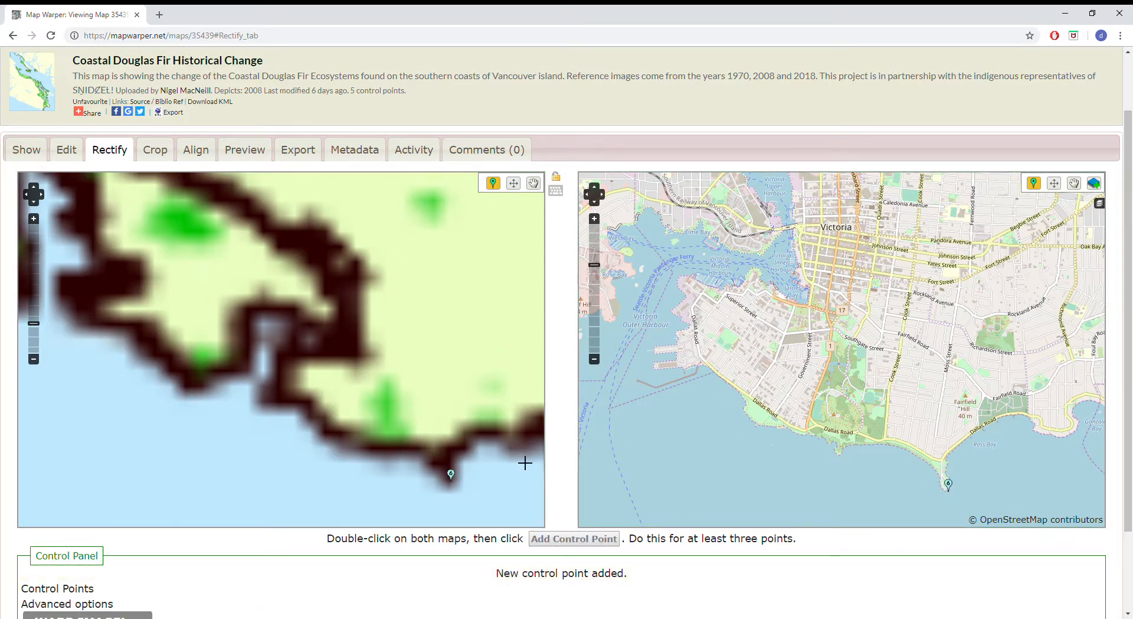
Examine how the control points are spread along Vancouver Island on the uploaded map and the reference map
{"action": "scroll", "coordinate": [405, 348], "scroll_direction": "down", "scroll_amount": 3}
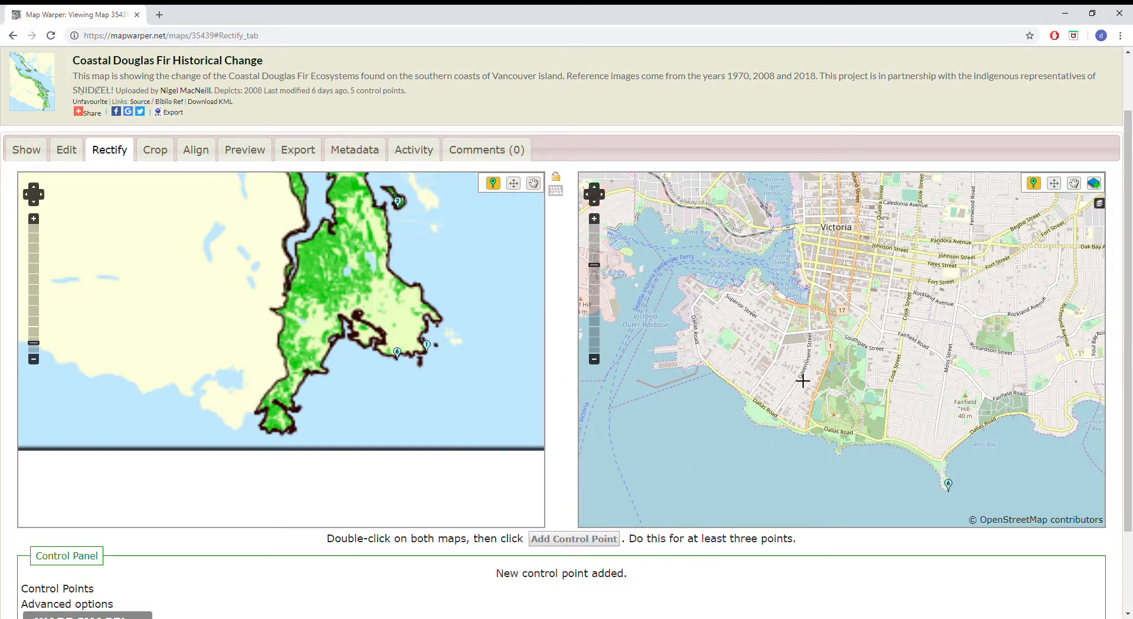
{"action": "scroll", "coordinate": [871, 347], "scroll_direction": "down", "scroll_amount": 3}
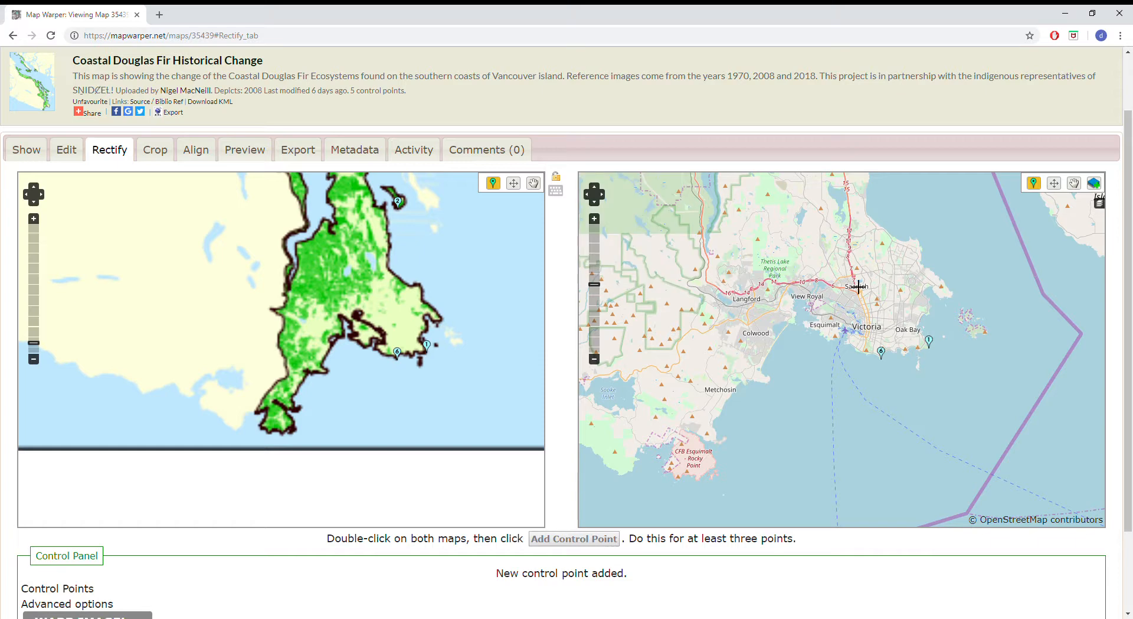
{"action": "middle_click", "coordinate": [853, 297]}
{"action": "middle_click", "coordinate": [874, 301]}
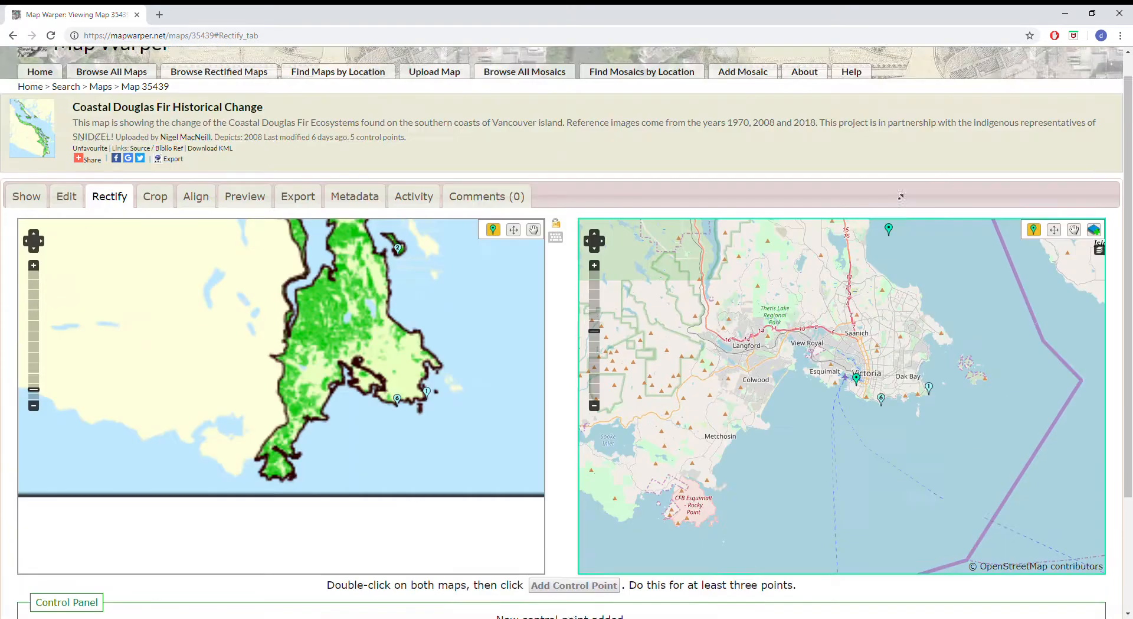
{"action": "left_click", "coordinate": [1075, 258]}
{"action": "scroll", "coordinate": [862, 396], "scroll_direction": "down", "scroll_amount": 4}
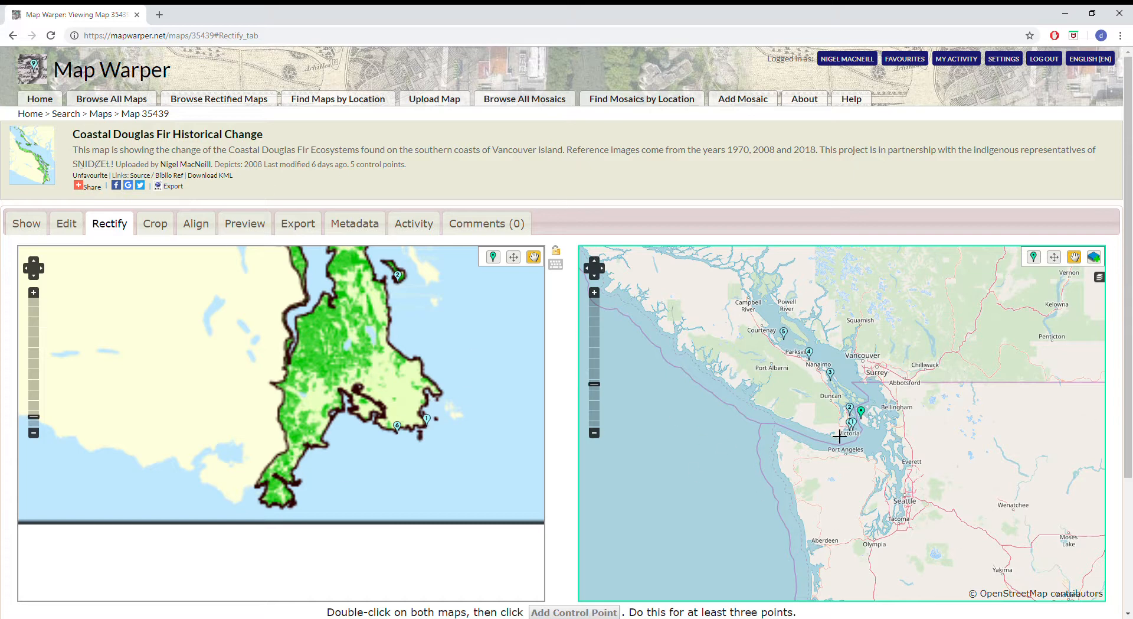
{"action": "scroll", "coordinate": [593, 170], "scroll_direction": "down", "scroll_amount": 1}
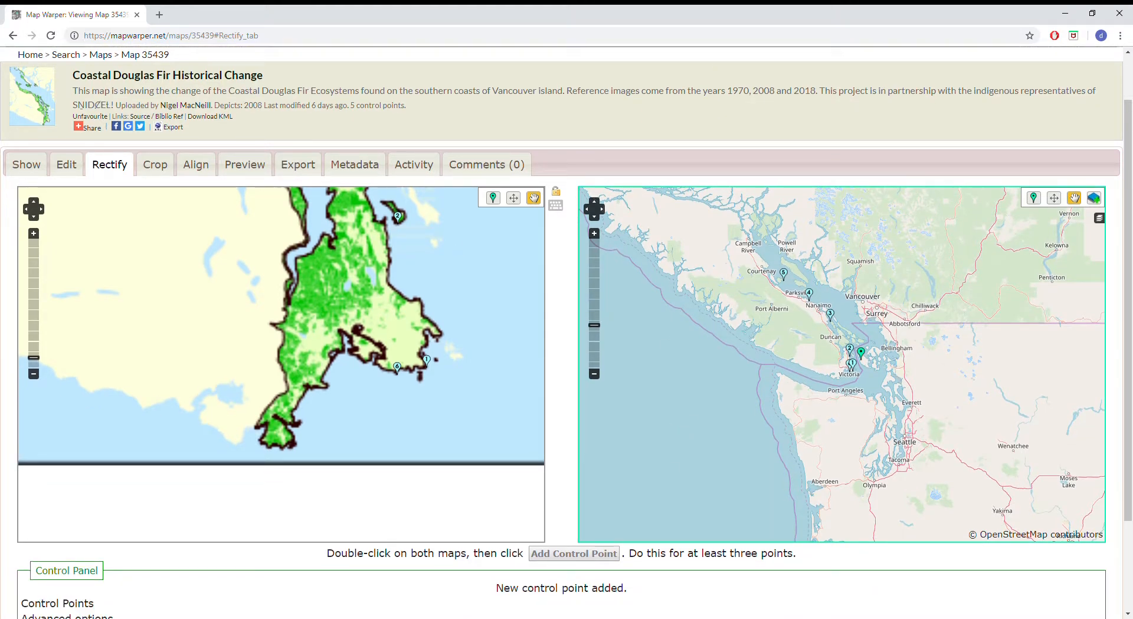
Preview the rectified map over the reference map and set the overlay's transparency value to 100
{"action": "left_click", "coordinate": [257, 163]}
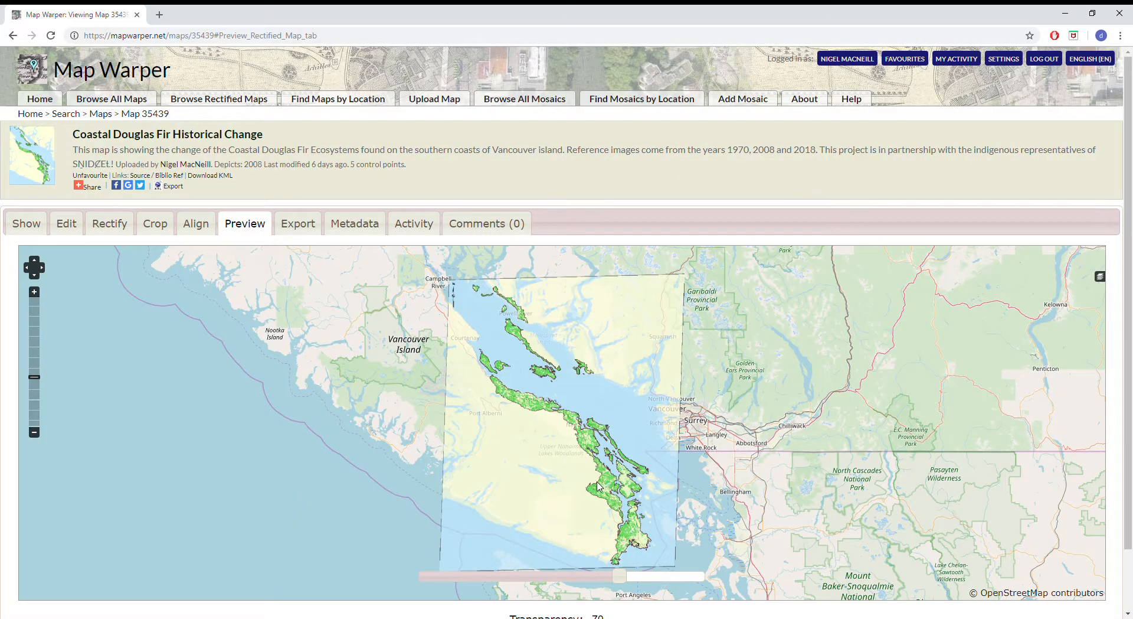
{"action": "scroll", "coordinate": [598, 485], "scroll_direction": "up", "scroll_amount": 1}
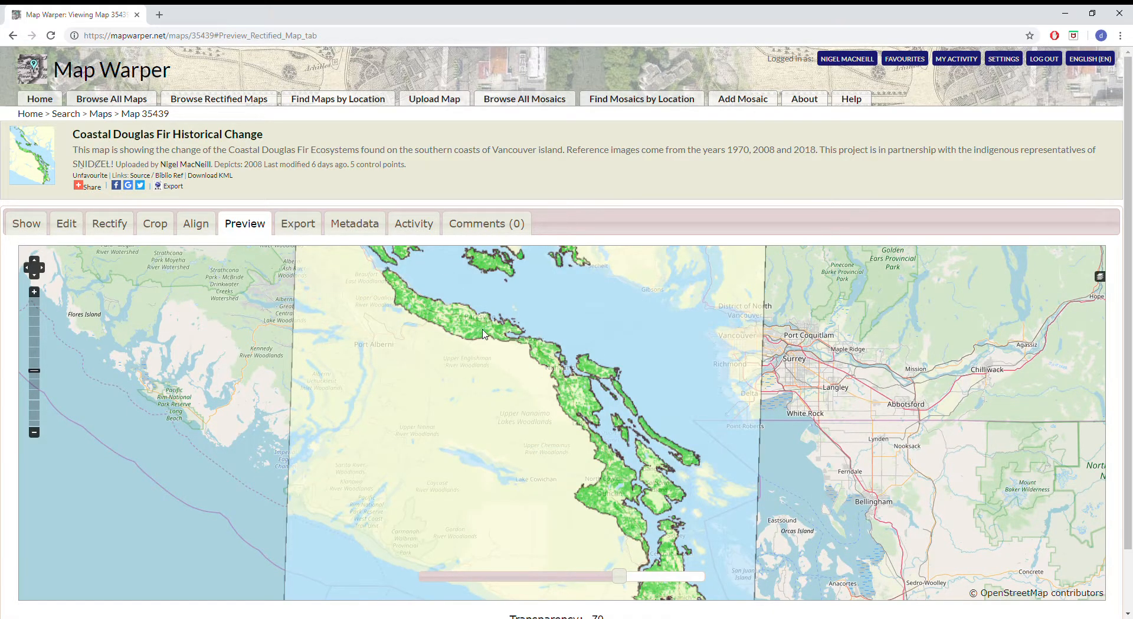
{"action": "scroll", "coordinate": [1123, 293], "scroll_direction": "down", "scroll_amount": 1}
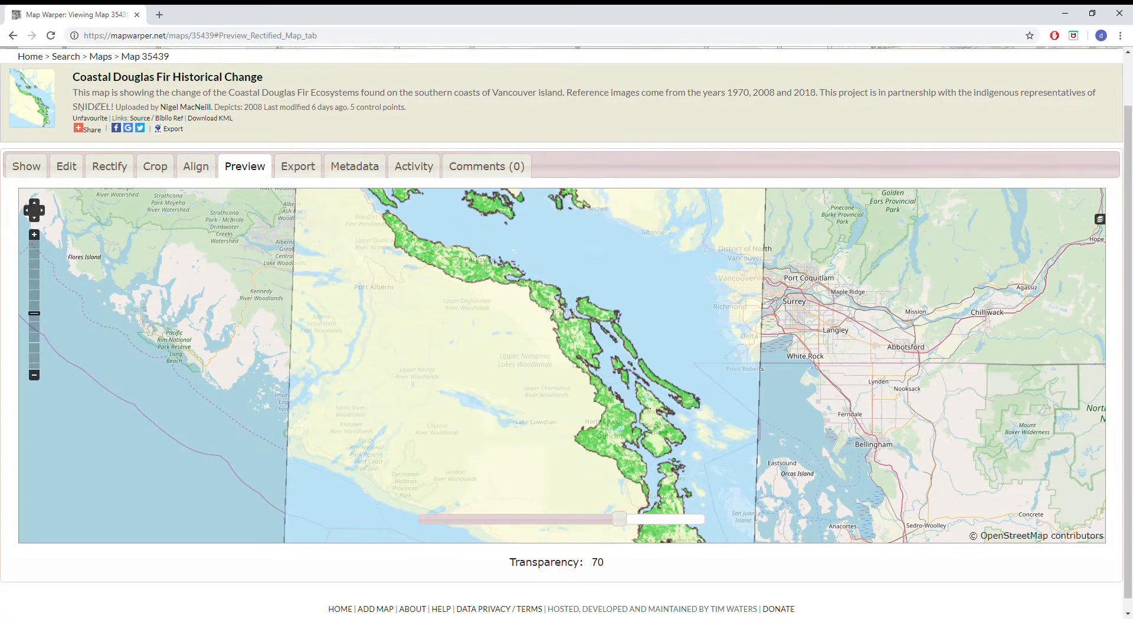
{"action": "left_click_drag", "start_coordinate": [620, 519], "coordinate": [746, 531]}
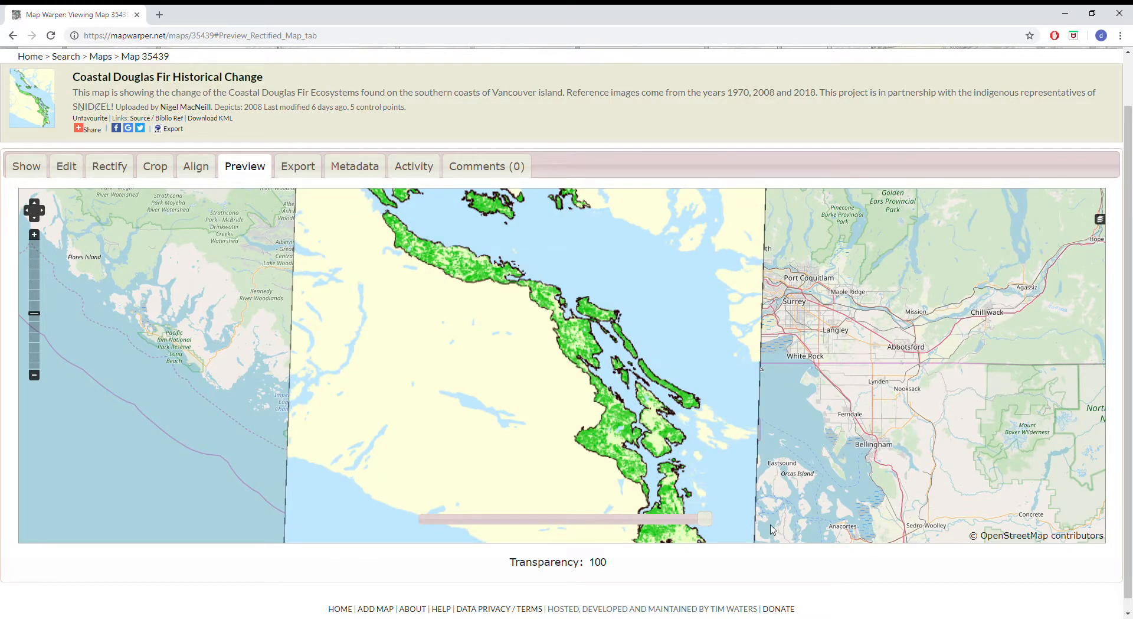
Review the rectified map's available export formats and its metadata
{"action": "left_click", "coordinate": [295, 163]}
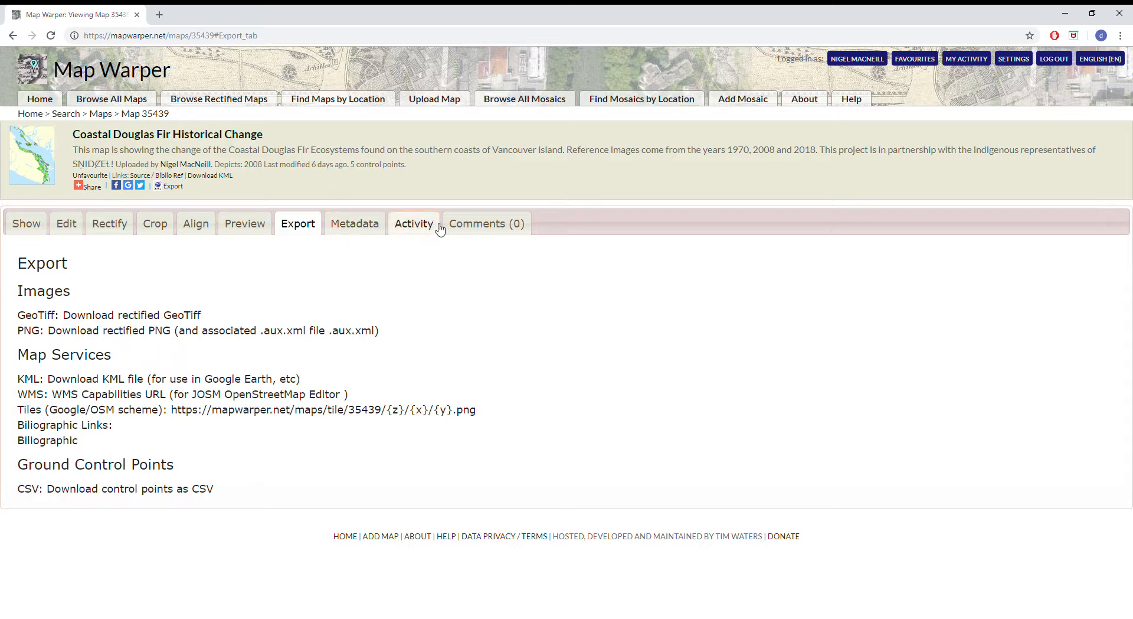
{"action": "left_click", "coordinate": [370, 228]}
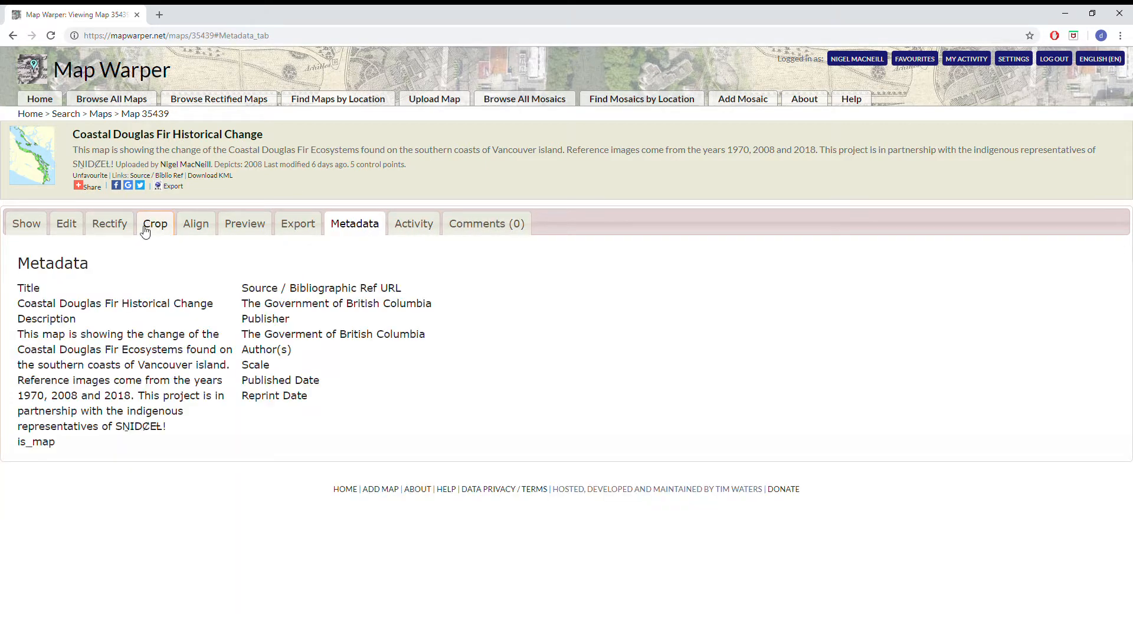
Return to the rectified map preview and inspect the overlay's full extent against the surrounding reference map
{"action": "left_click", "coordinate": [246, 226]}
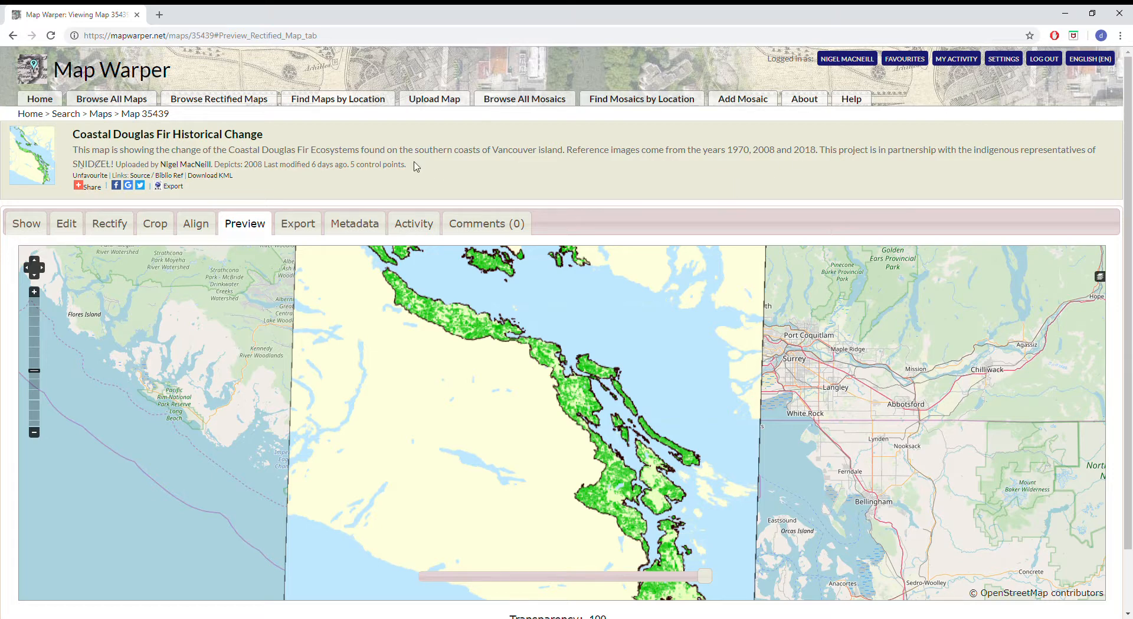
{"action": "scroll", "coordinate": [847, 252], "scroll_direction": "down", "scroll_amount": 2}
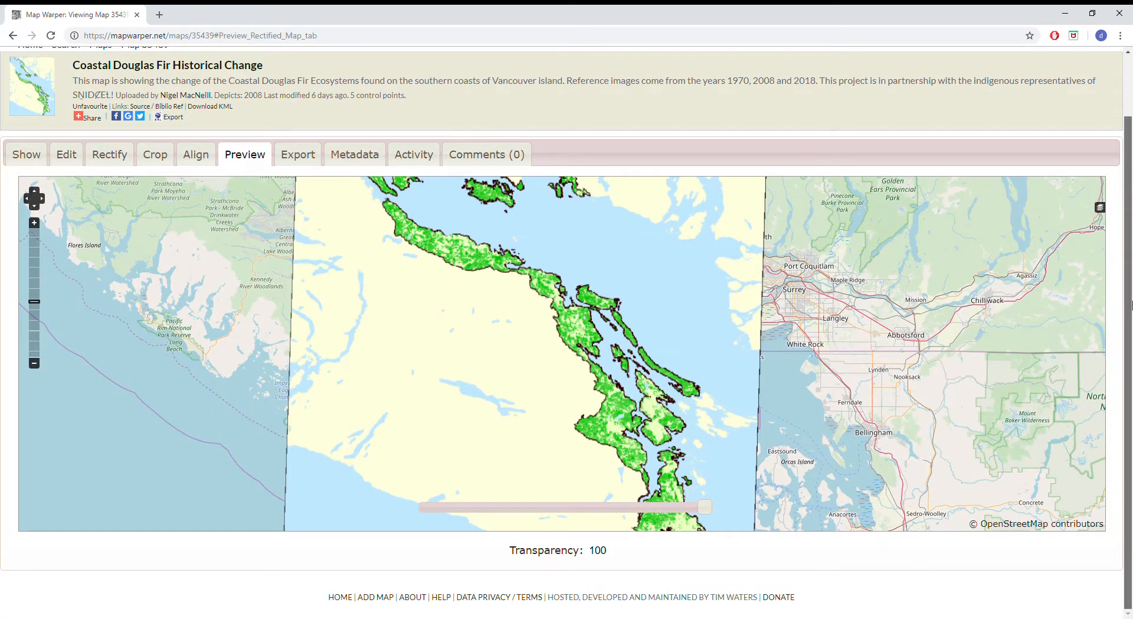
{"action": "scroll", "coordinate": [630, 345], "scroll_direction": "down", "scroll_amount": 1}
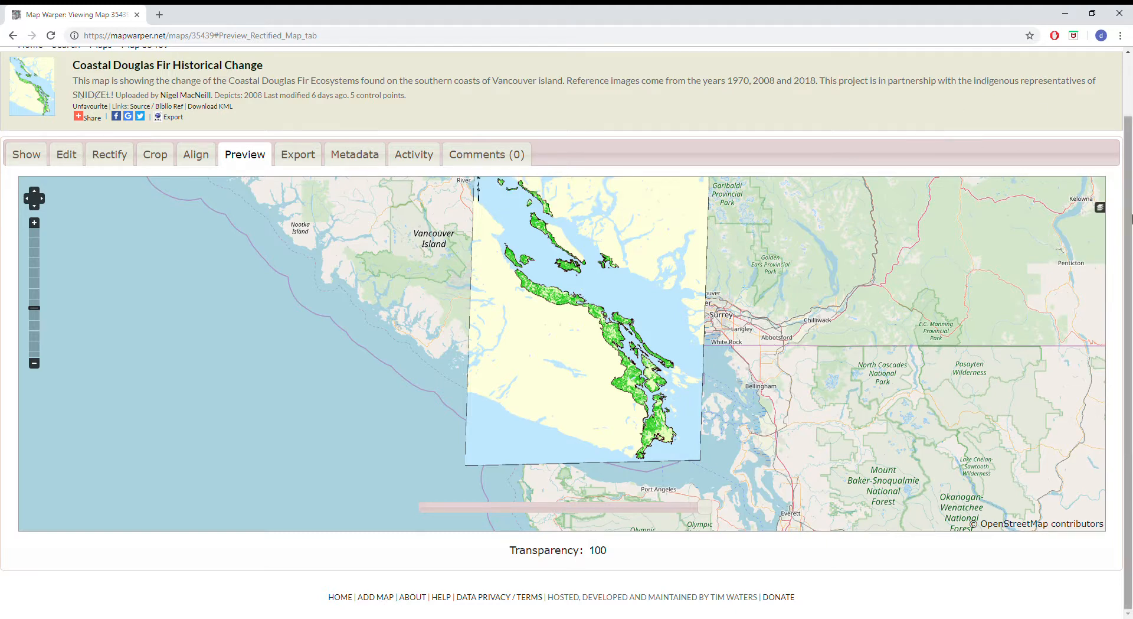
{"action": "scroll", "coordinate": [1129, 148], "scroll_direction": "up", "scroll_amount": 2}
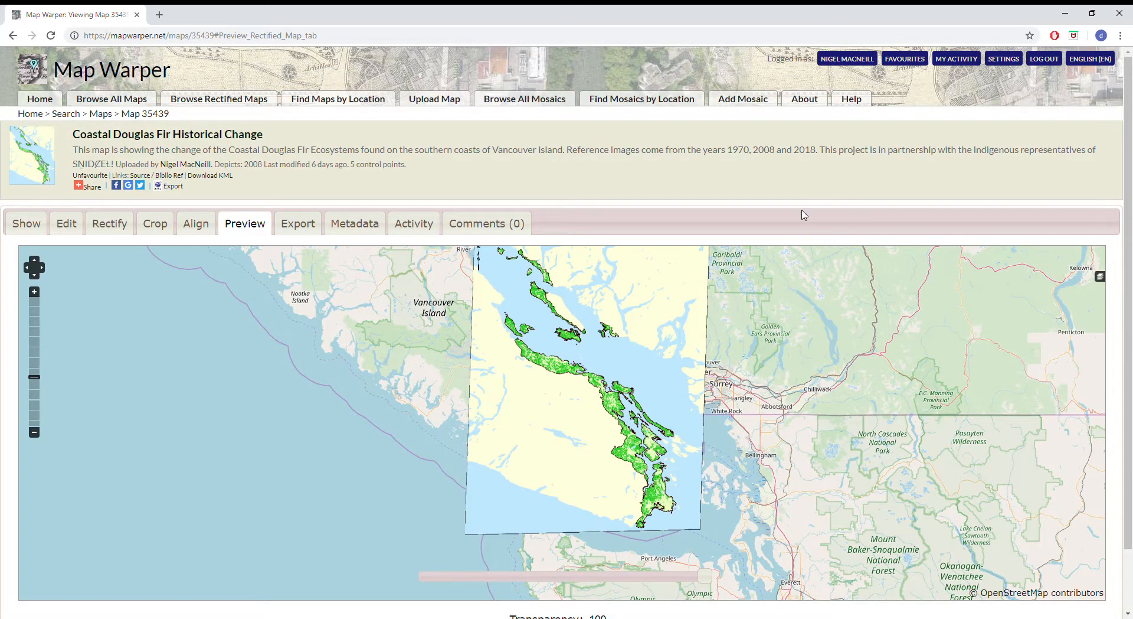